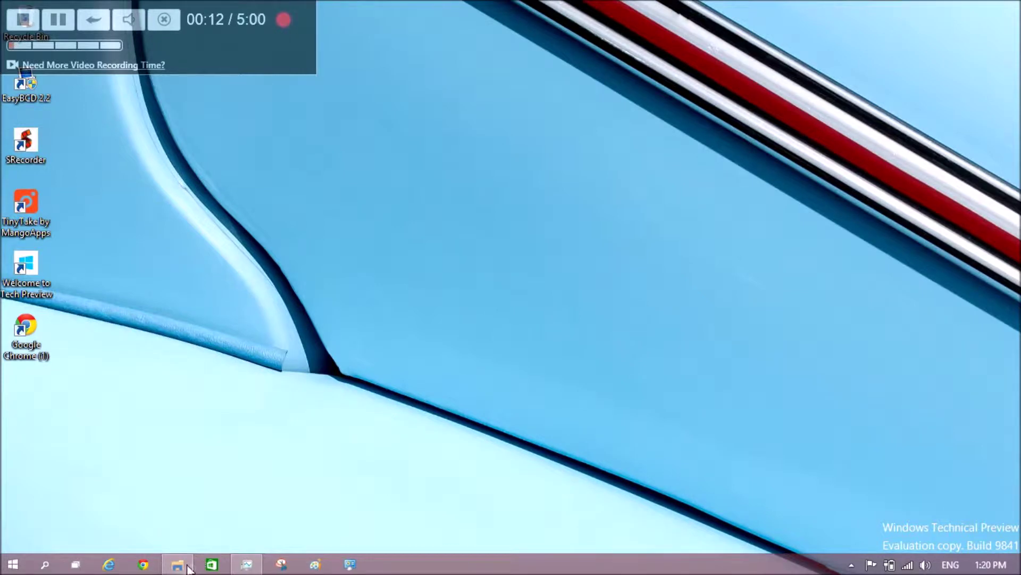
Run the OFFICE PROFESSIONAL PLUS installer from the Downloads folder
{"action": "mouse_move", "coordinate": [177, 565]}
{"action": "left_click", "coordinate": [200, 521]}
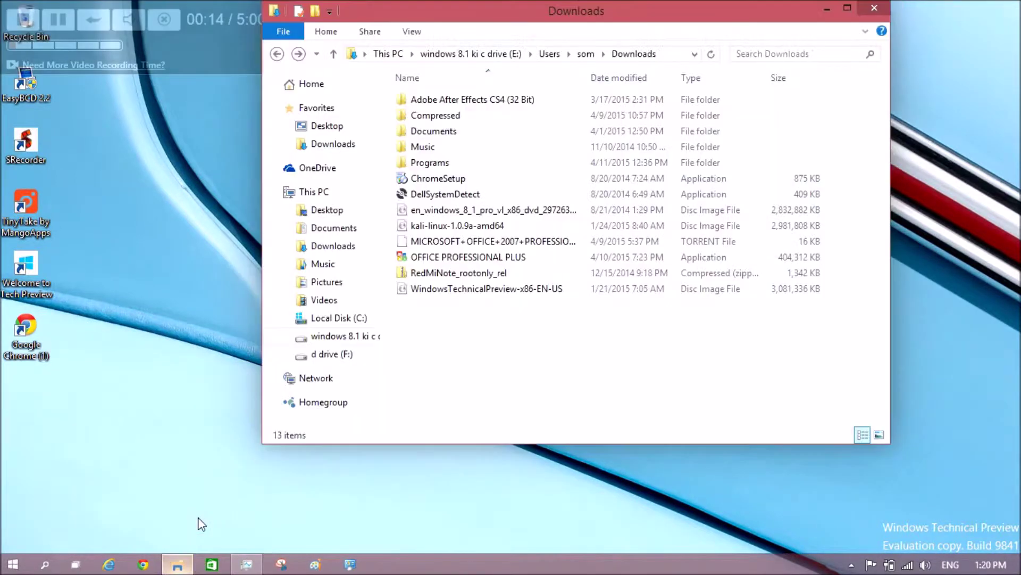
{"action": "left_click", "coordinate": [452, 256]}
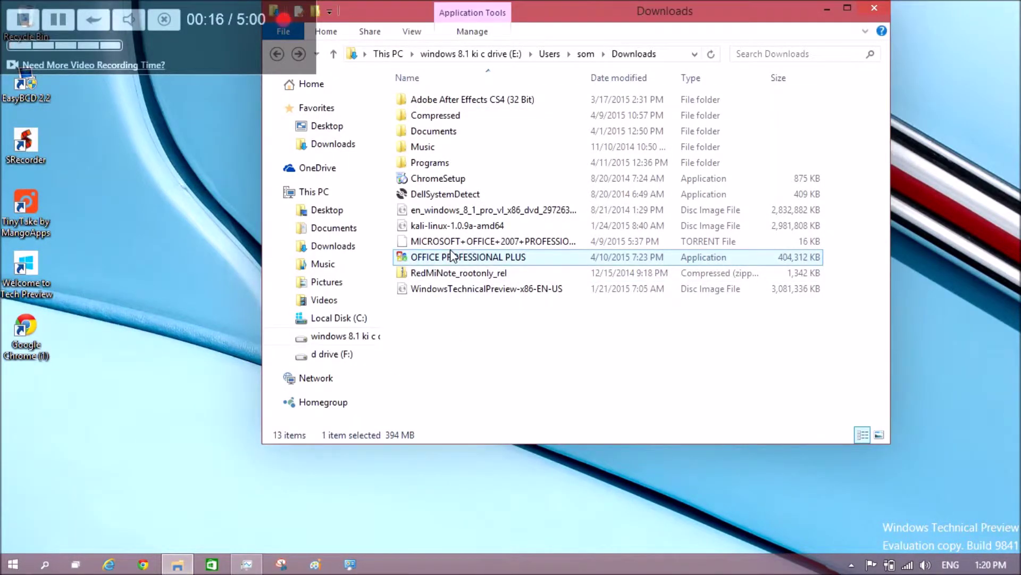
{"action": "double_click", "coordinate": [452, 257]}
{"action": "left_click", "coordinate": [642, 333]}
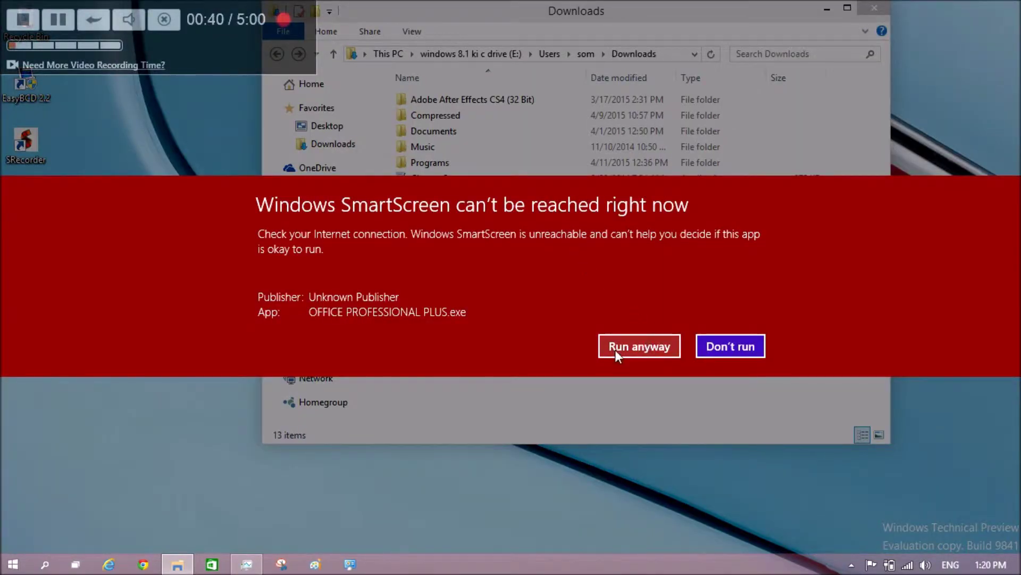
Run the installer despite SmartScreen, extract it, and move the OFFICE PROFESSIONAL PLUS folder to the desktop
{"action": "left_click", "coordinate": [628, 348]}
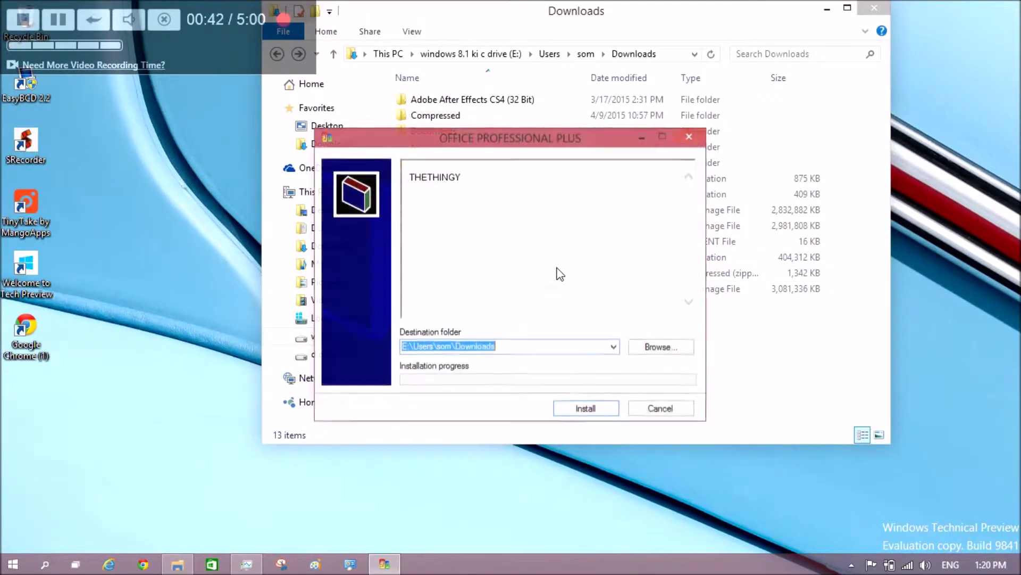
{"action": "left_click", "coordinate": [592, 412]}
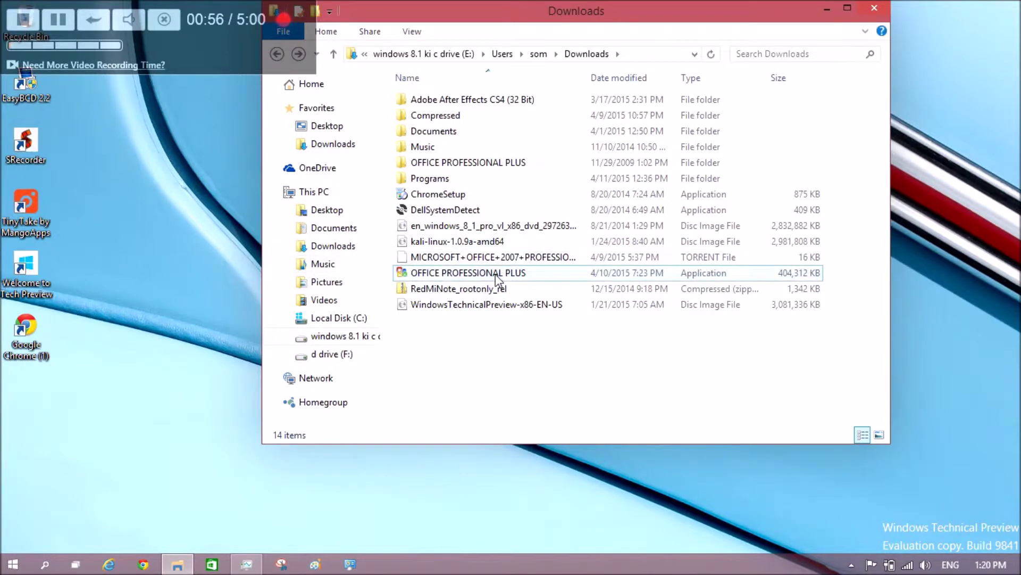
{"action": "left_click", "coordinate": [510, 169]}
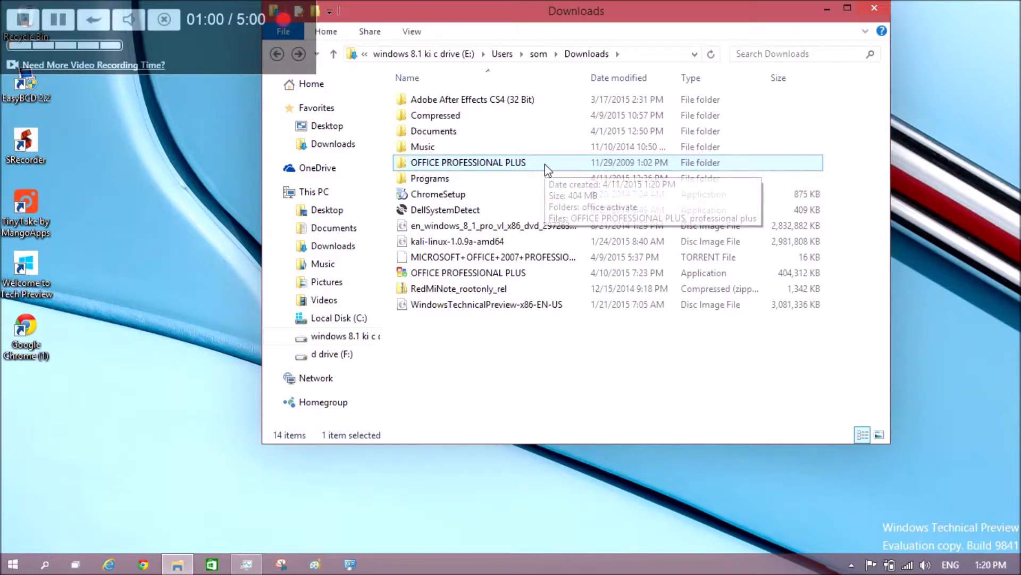
{"action": "left_click", "coordinate": [170, 244]}
{"action": "key", "text": "ctrl+v"}
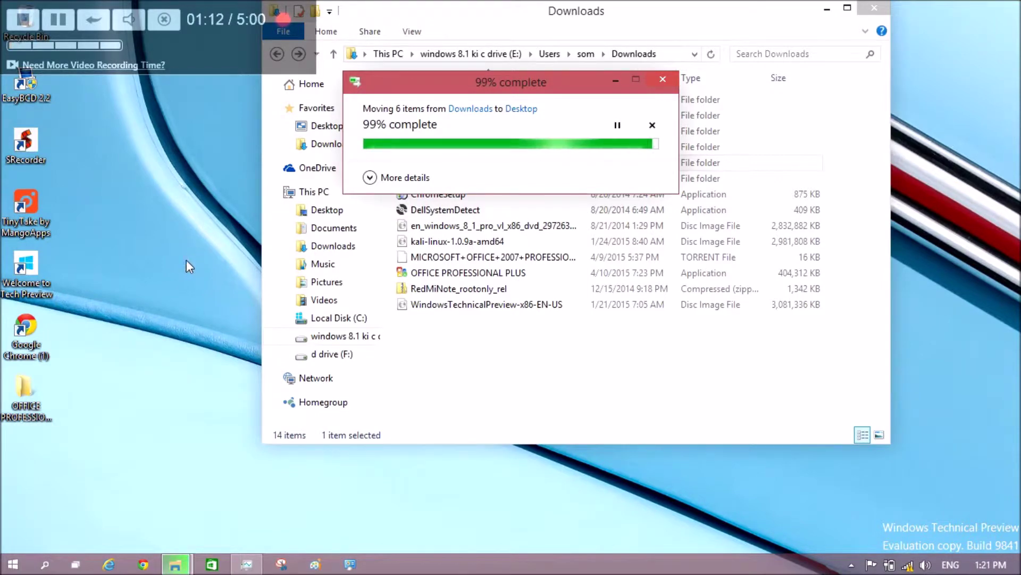
Open the desktop OFFICE PROFESSIONAL PLUS folder and run its professional plus setup program
{"action": "left_click", "coordinate": [45, 395]}
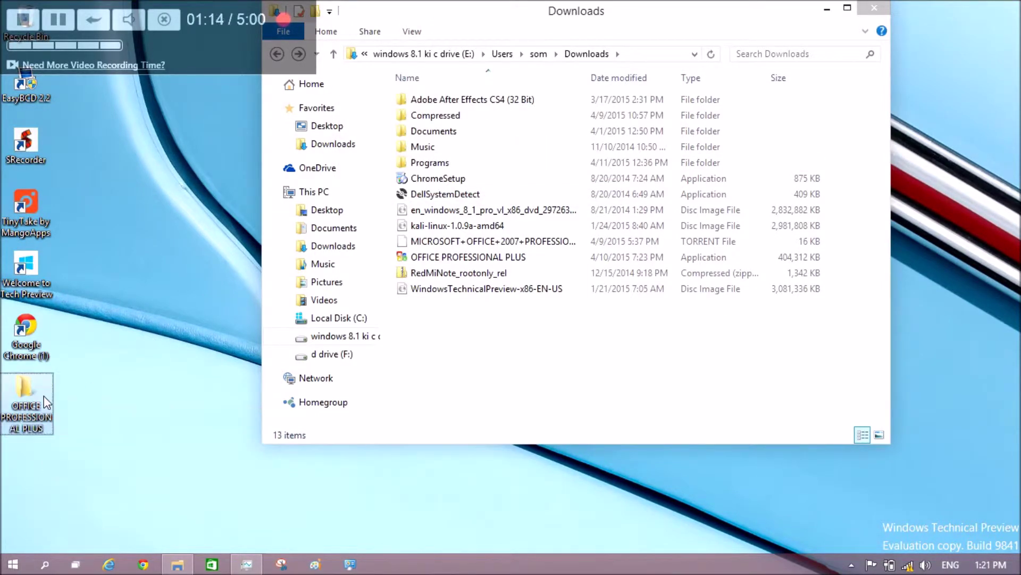
{"action": "double_click", "coordinate": [44, 395]}
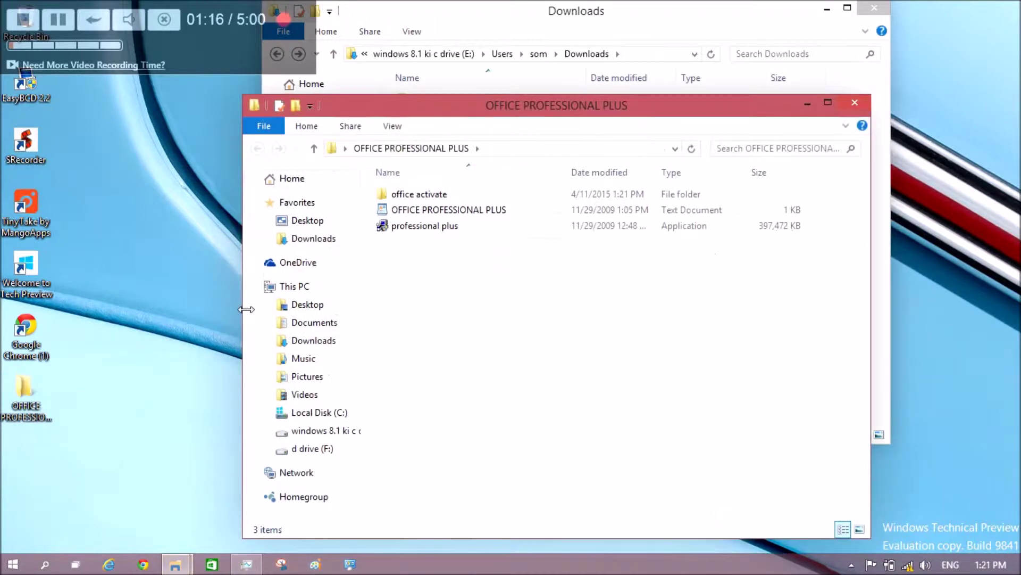
{"action": "left_click", "coordinate": [470, 227]}
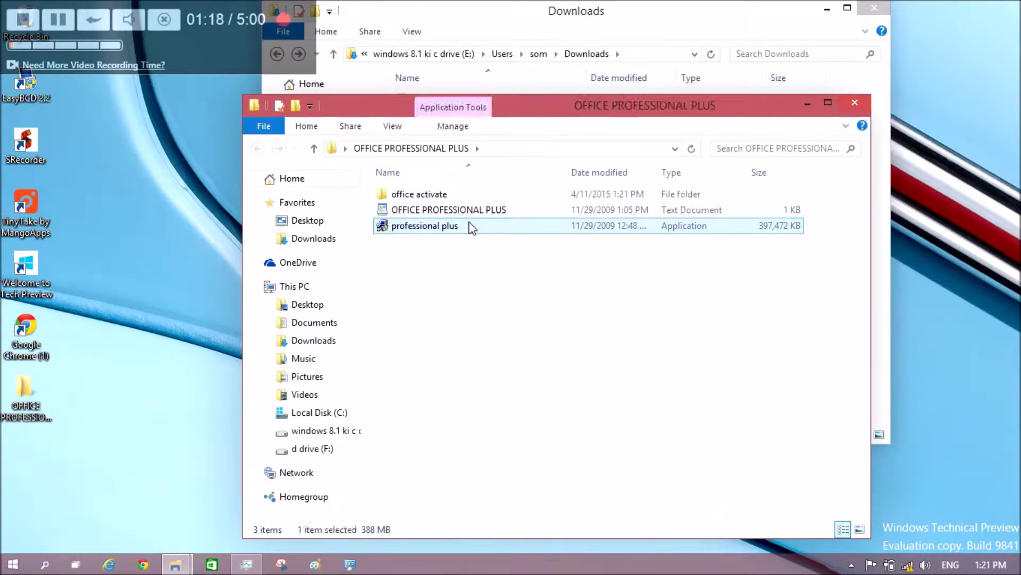
{"action": "double_click", "coordinate": [470, 224]}
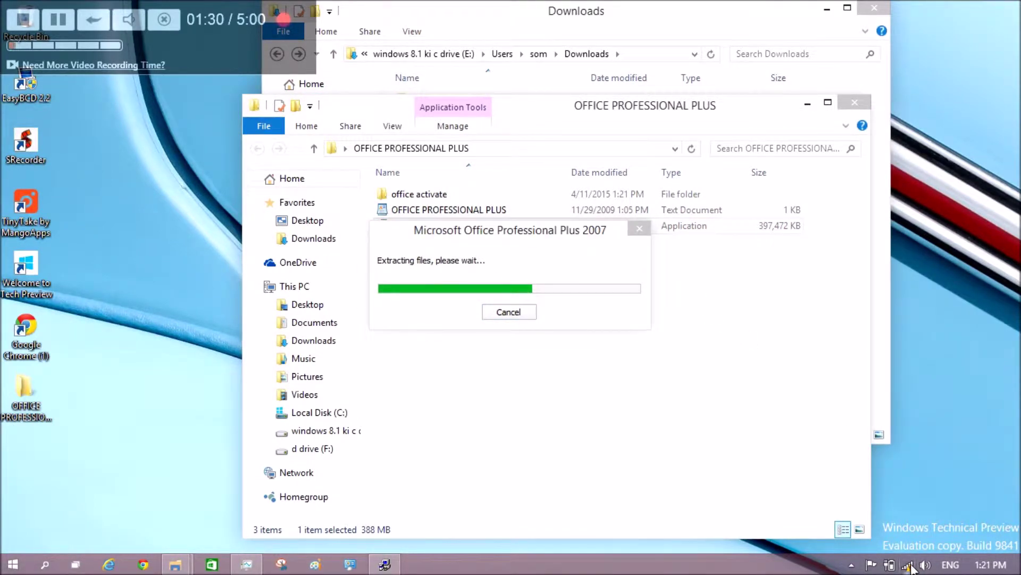
Disconnect from the sparsh wifi network and minimize both File Explorer windows
{"action": "left_click", "coordinate": [909, 566]}
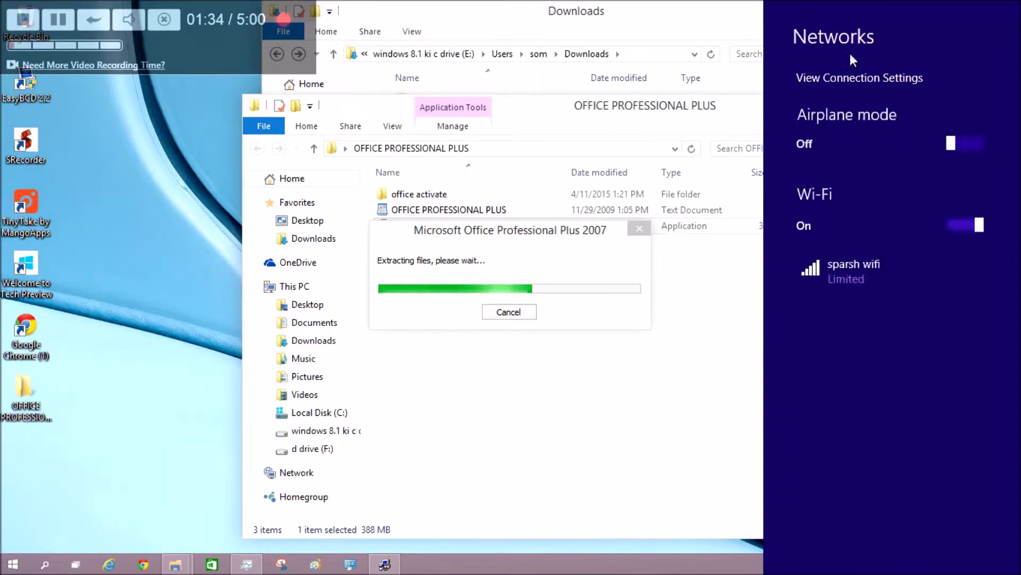
{"action": "left_click", "coordinate": [860, 282]}
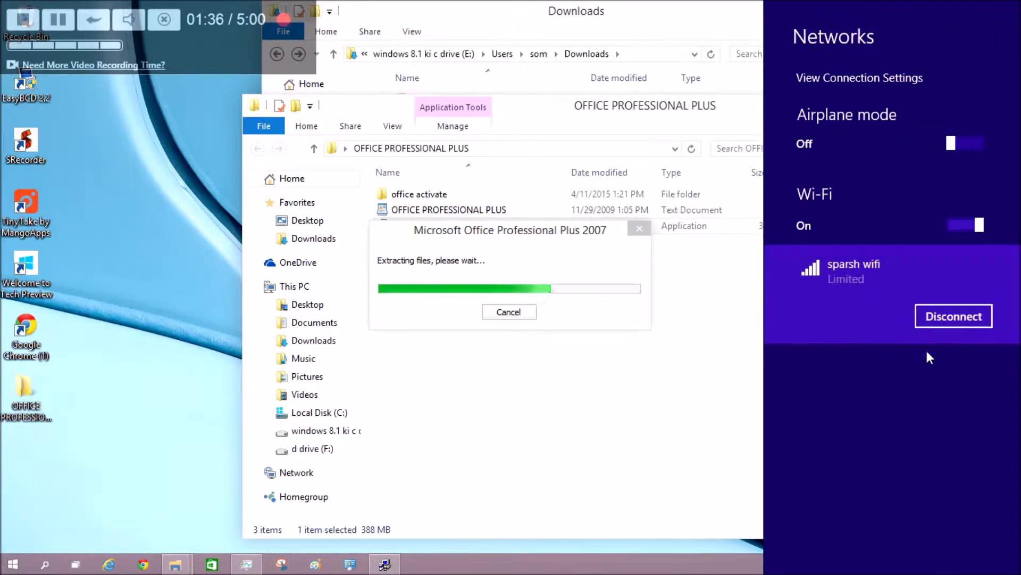
{"action": "left_click", "coordinate": [938, 327]}
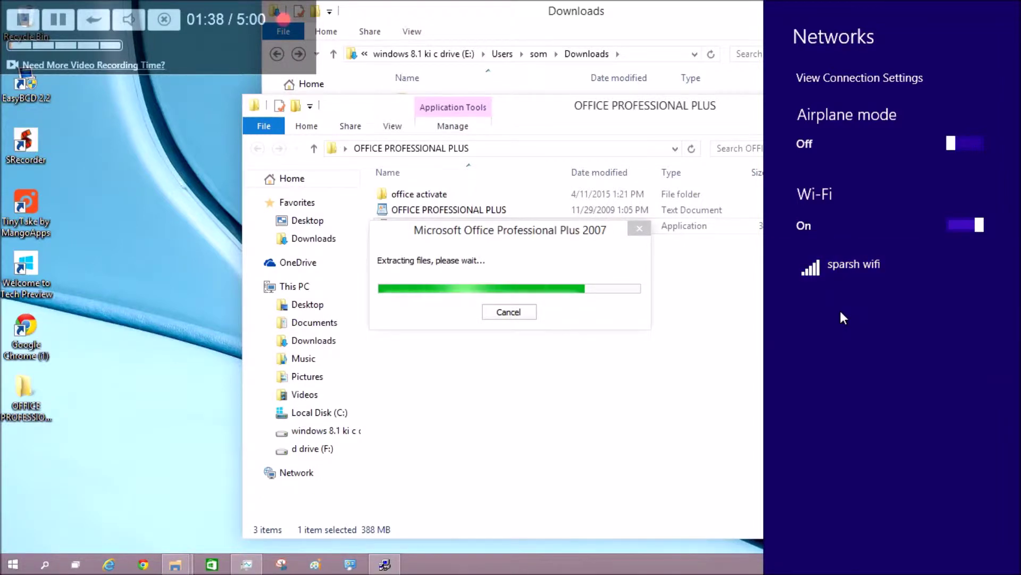
{"action": "left_click", "coordinate": [691, 437]}
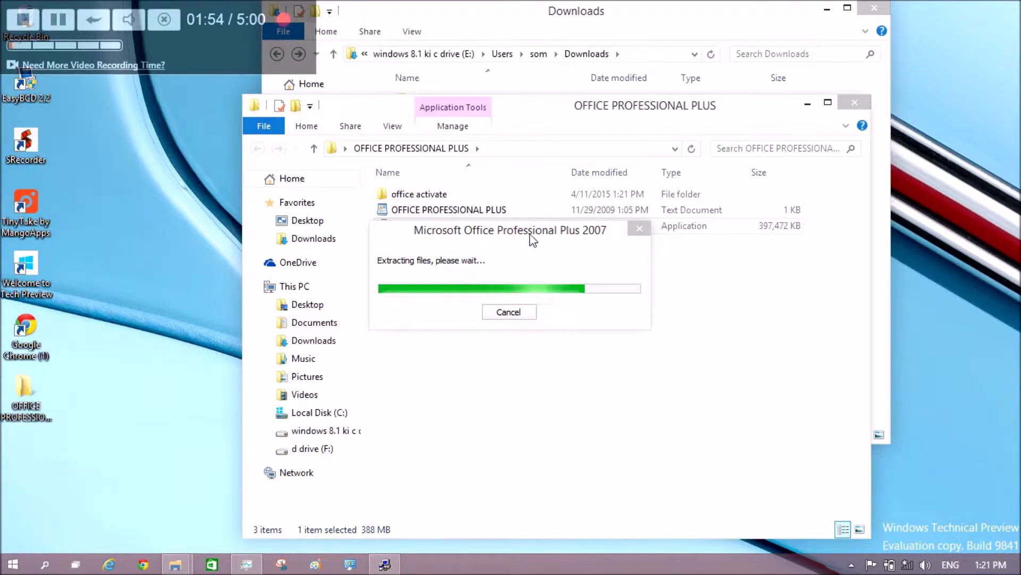
{"action": "left_click", "coordinate": [807, 104]}
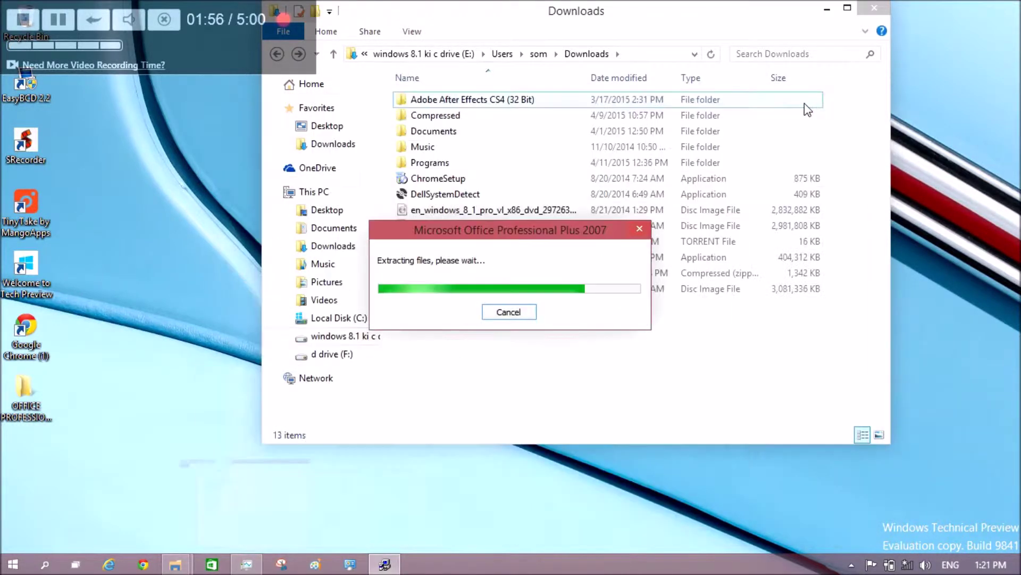
{"action": "left_click", "coordinate": [829, 7]}
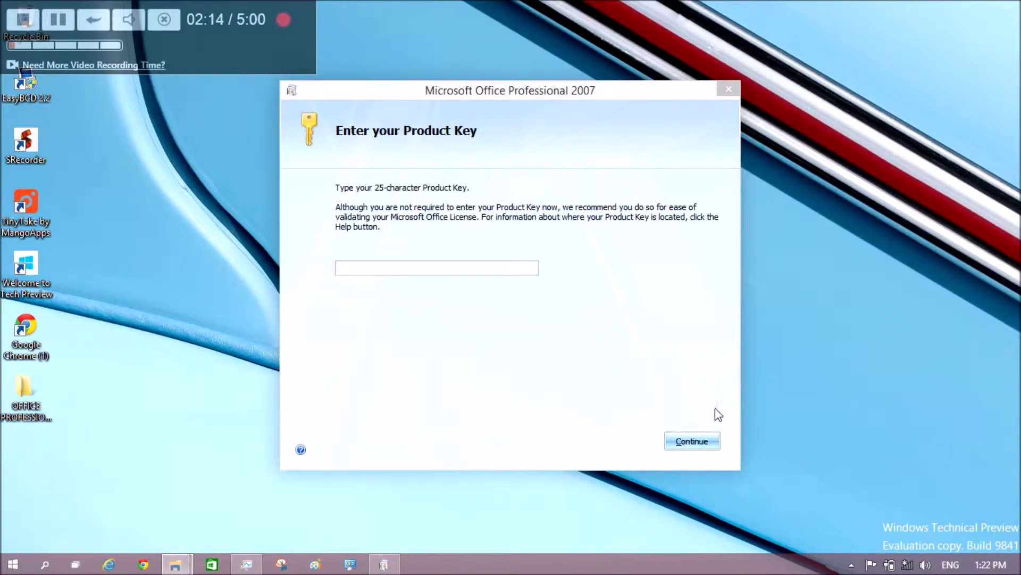
Skip the product key, decline the key warning, and run the default Install Now
{"action": "left_click", "coordinate": [699, 443]}
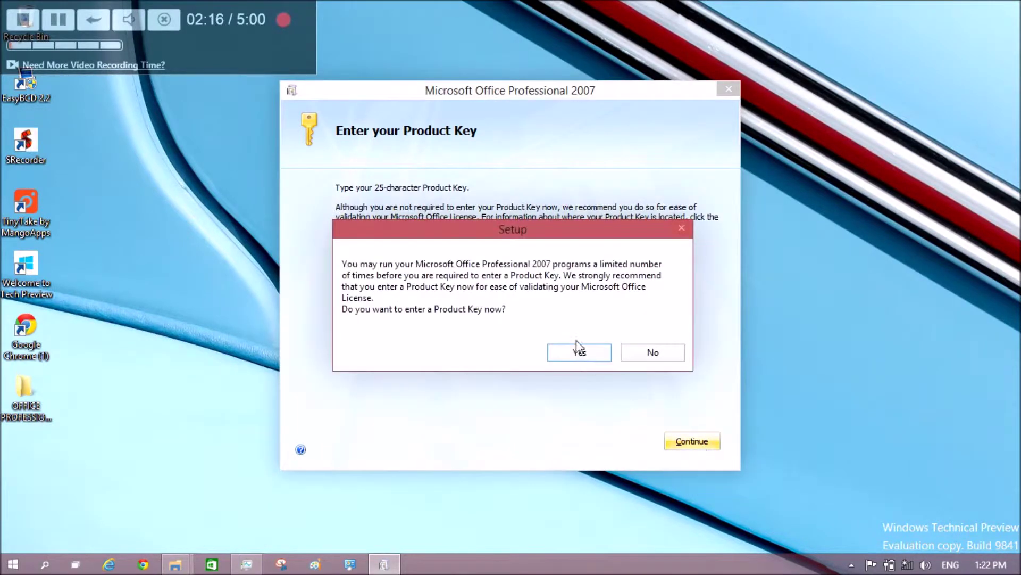
{"action": "left_click", "coordinate": [656, 354]}
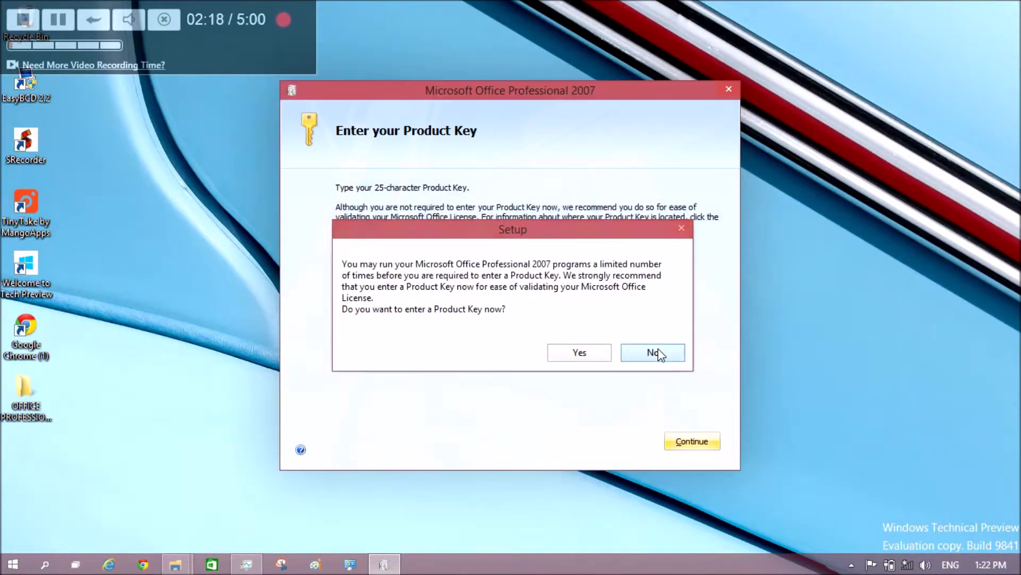
{"action": "left_click", "coordinate": [560, 249]}
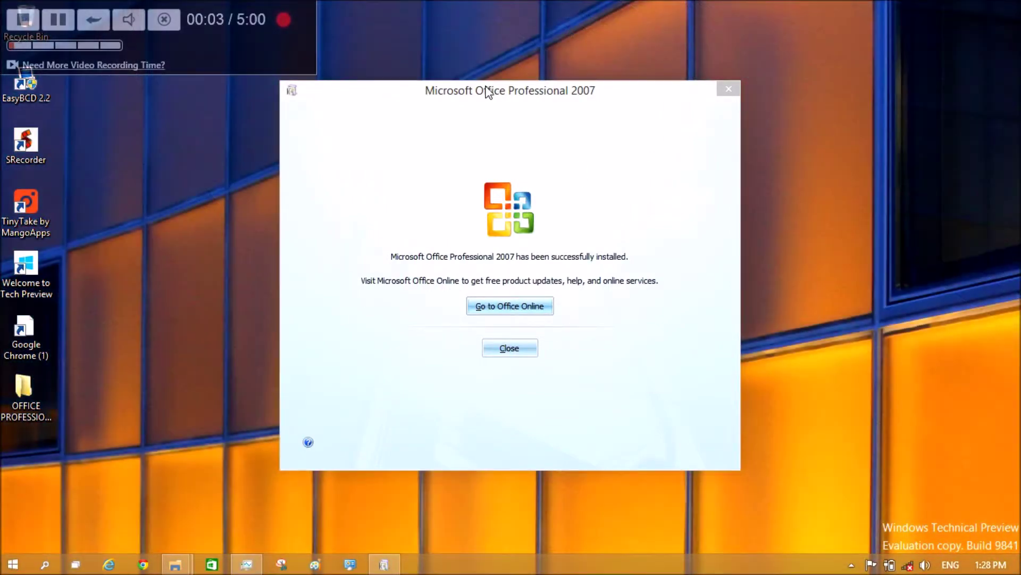
Close the completed setup and open the office activate folder inside OFFICE PROFESSIONAL PLUS
{"action": "left_click", "coordinate": [510, 348]}
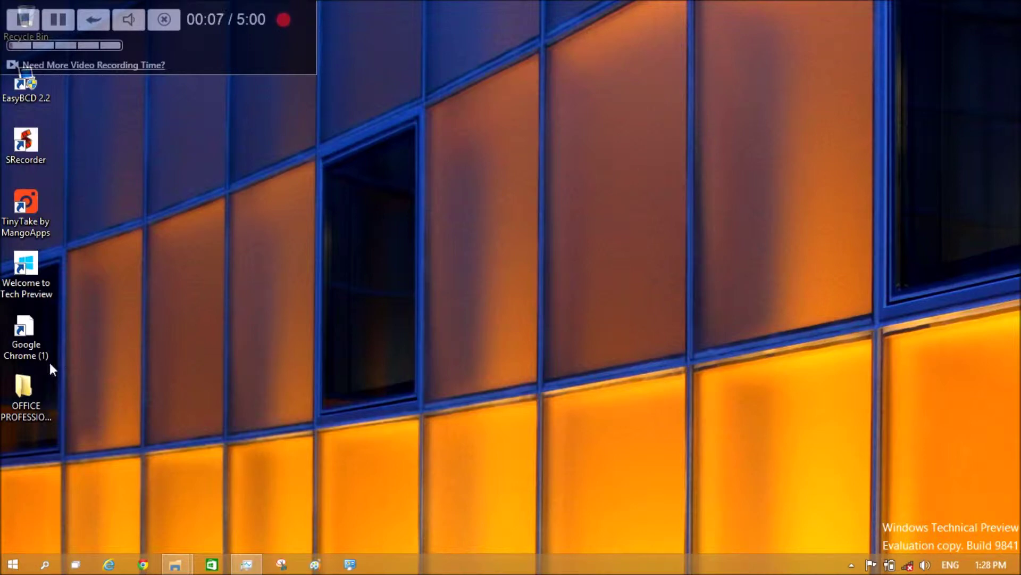
{"action": "left_click", "coordinate": [35, 382]}
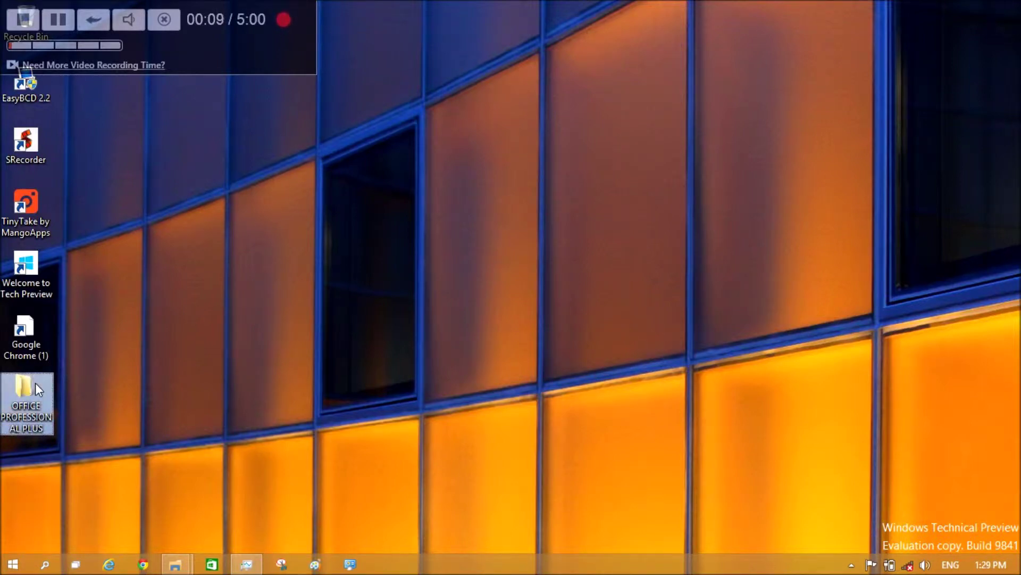
{"action": "double_click", "coordinate": [35, 382]}
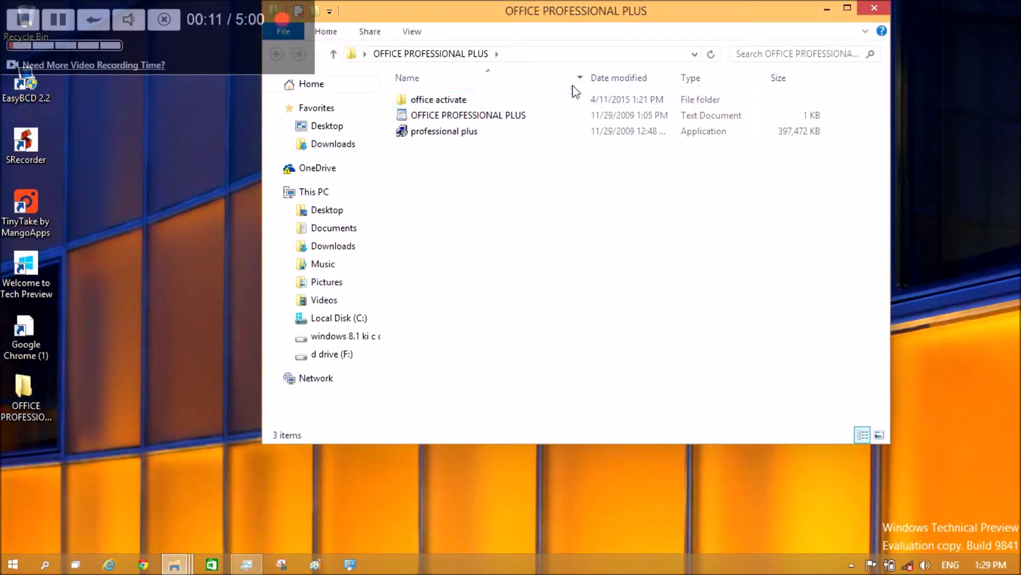
{"action": "double_click", "coordinate": [562, 102]}
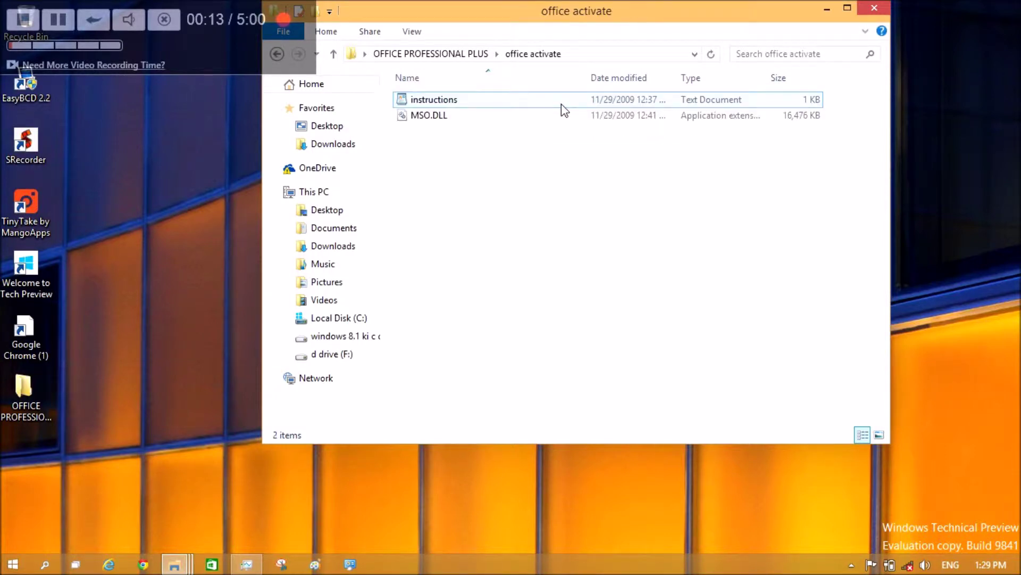
{"action": "left_click", "coordinate": [561, 113]}
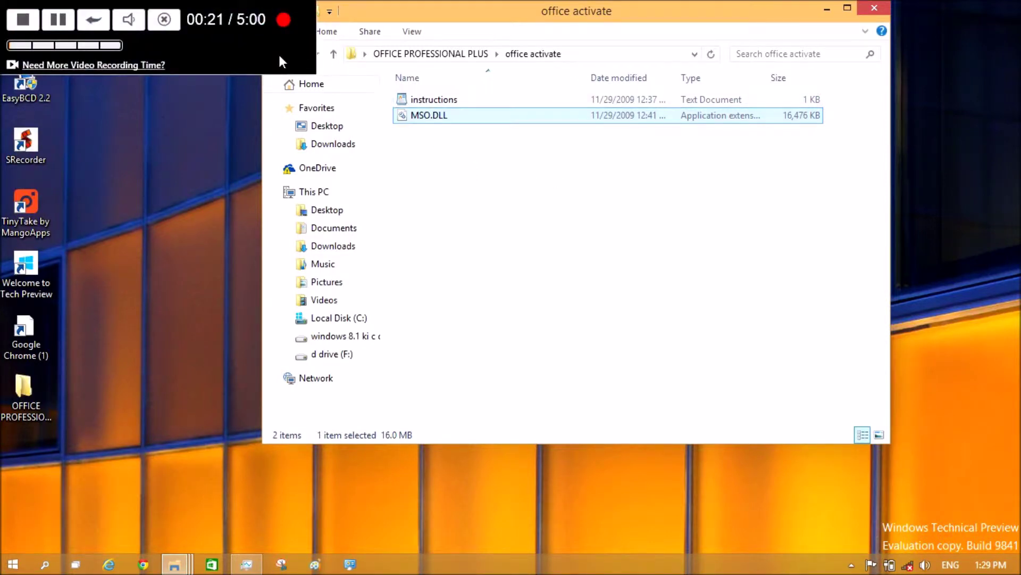
{"action": "left_click", "coordinate": [456, 102]}
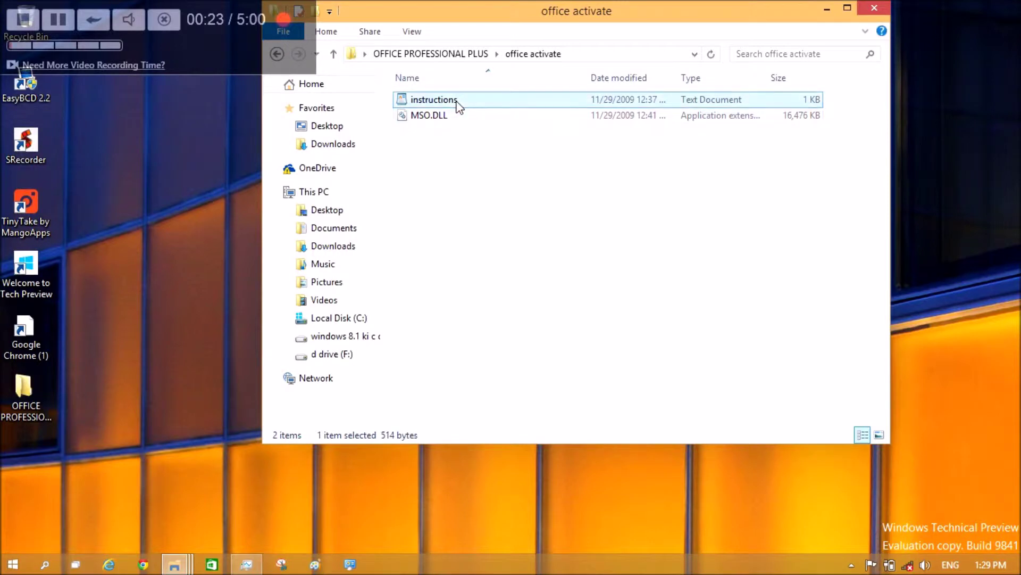
Read the instructions file in WordPad, then return to the office activate folder
{"action": "double_click", "coordinate": [456, 102]}
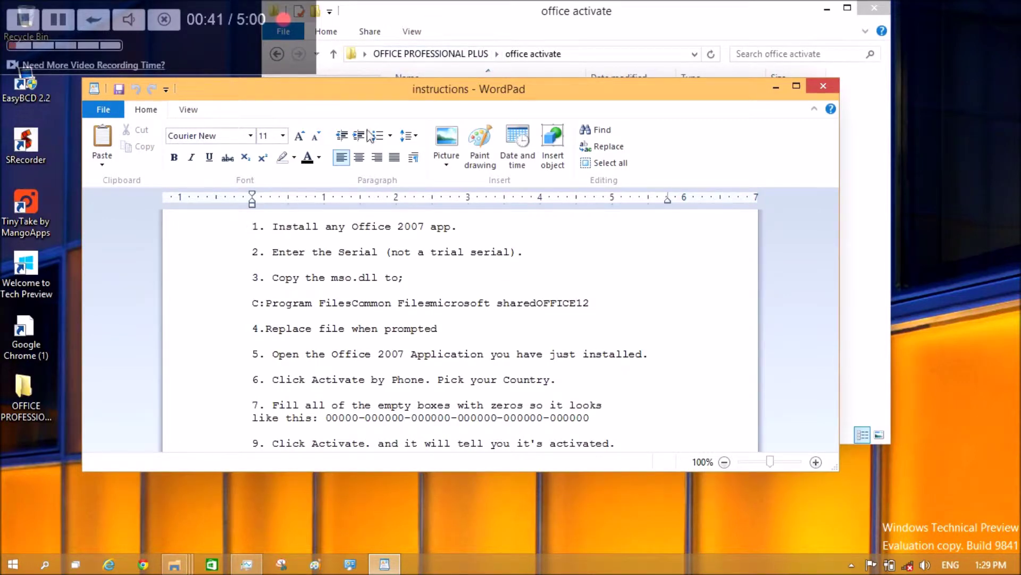
{"action": "left_click", "coordinate": [423, 16]}
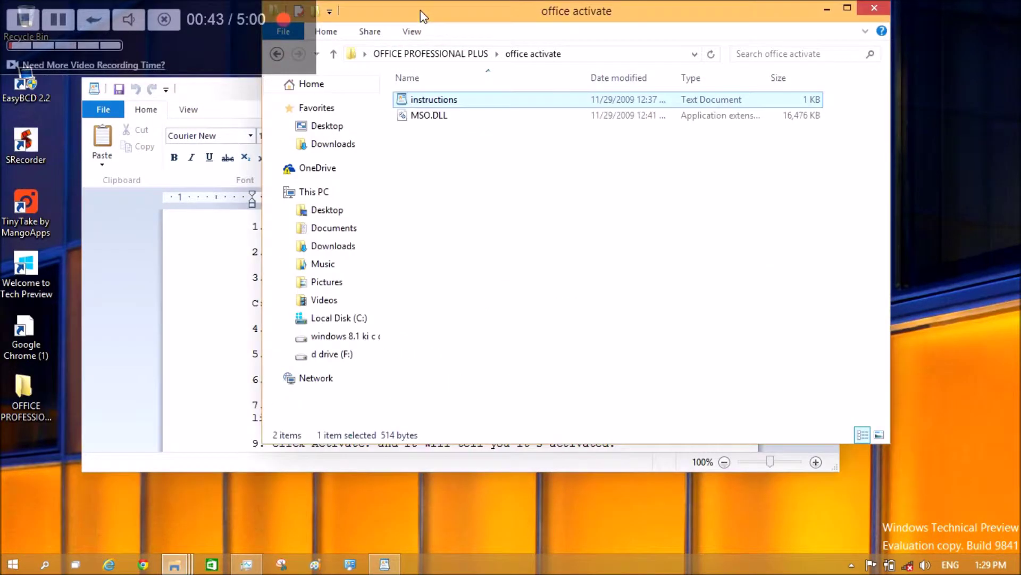
Browse from the C drive through Program Files and Common Files into microsoft shared
{"action": "left_click", "coordinate": [361, 319]}
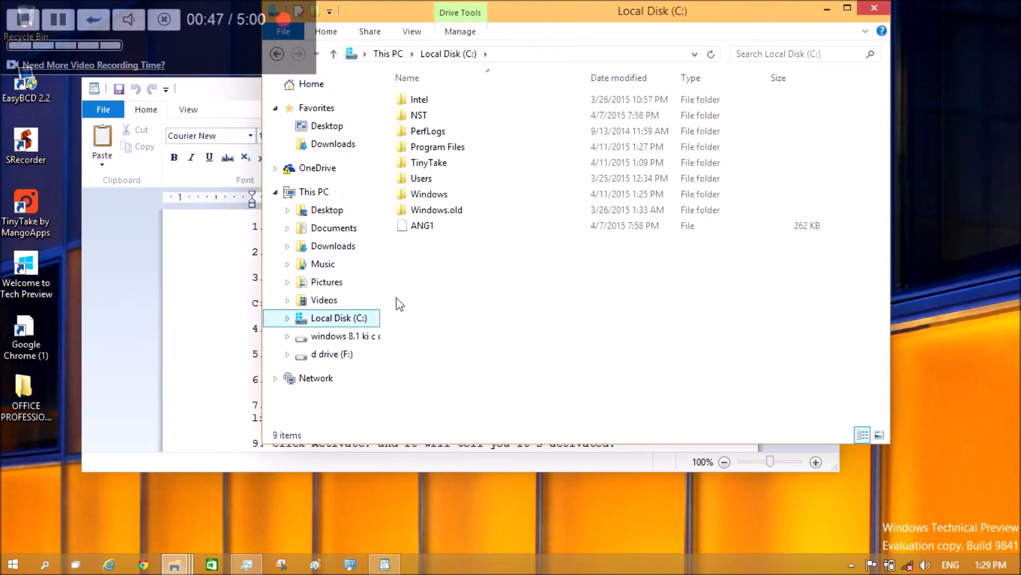
{"action": "double_click", "coordinate": [469, 147]}
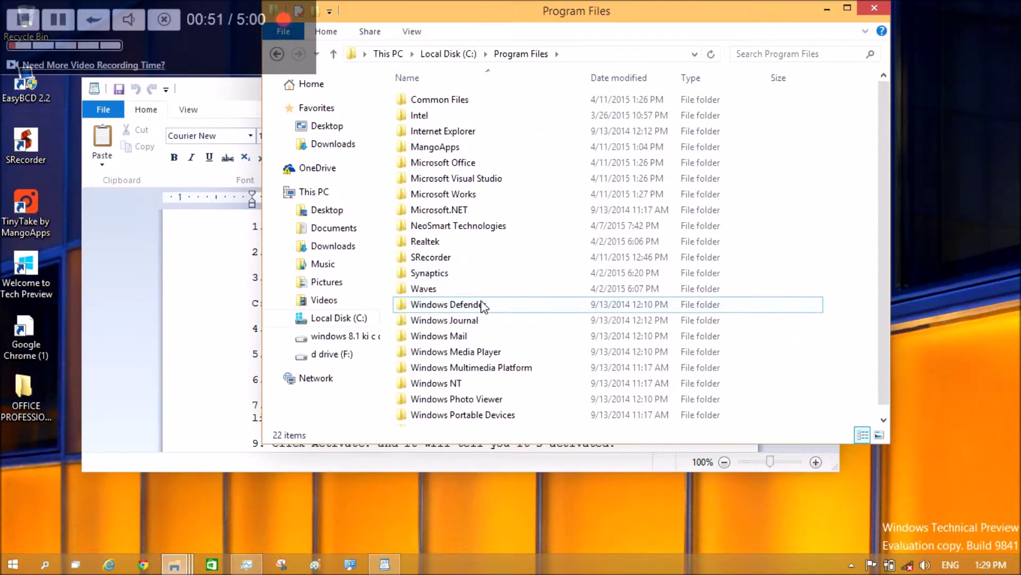
{"action": "double_click", "coordinate": [484, 101]}
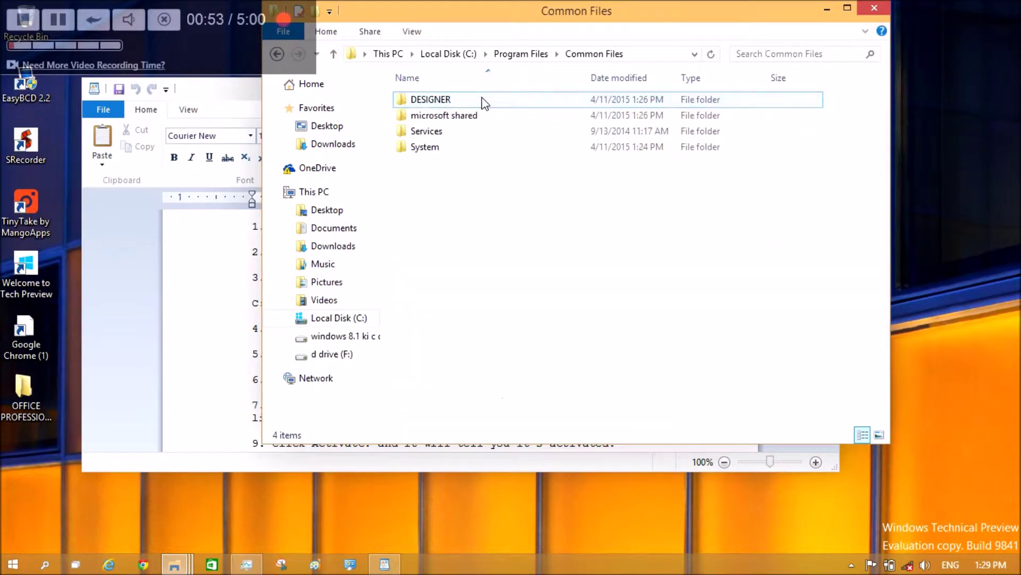
{"action": "left_click", "coordinate": [494, 114]}
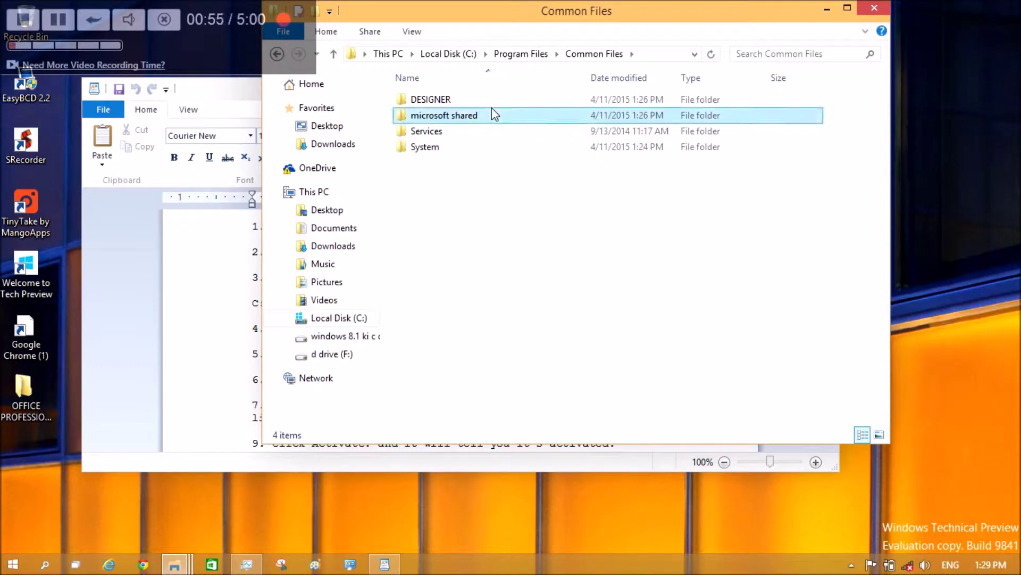
{"action": "double_click", "coordinate": [494, 114]}
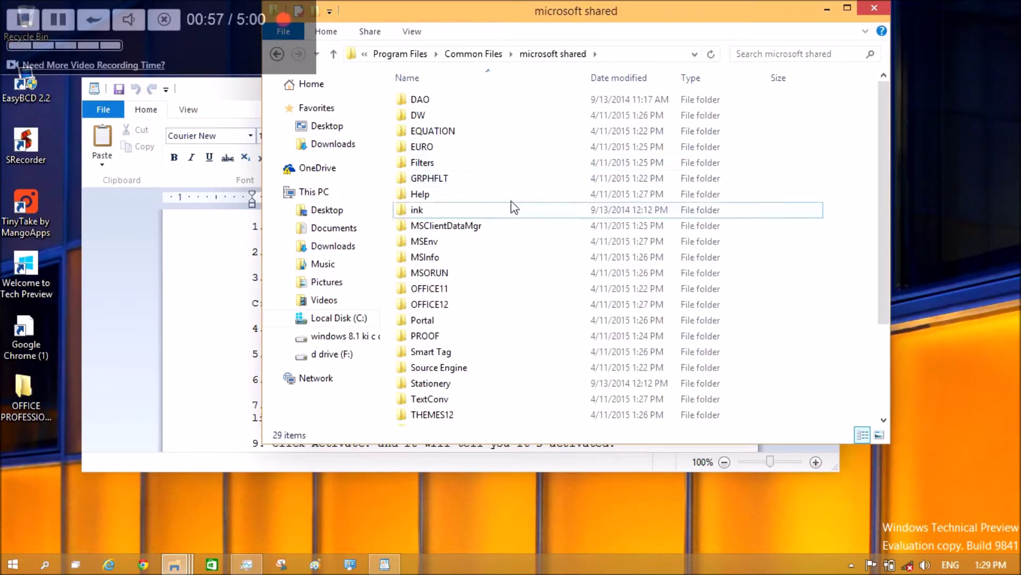
Check the instructions and jump into the OFFICE12 folder by typing office12
{"action": "left_click", "coordinate": [214, 90]}
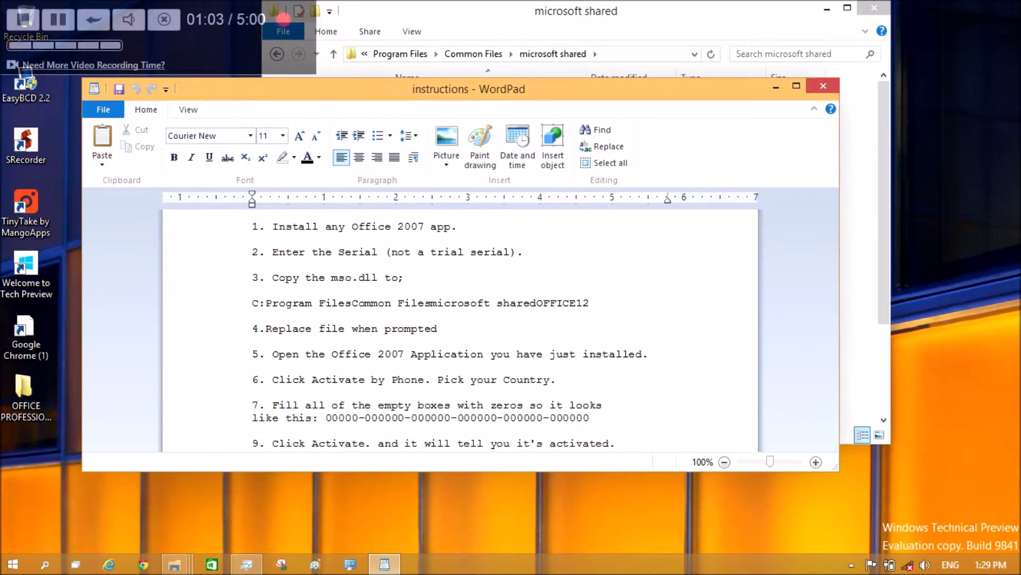
{"action": "left_click", "coordinate": [572, 24]}
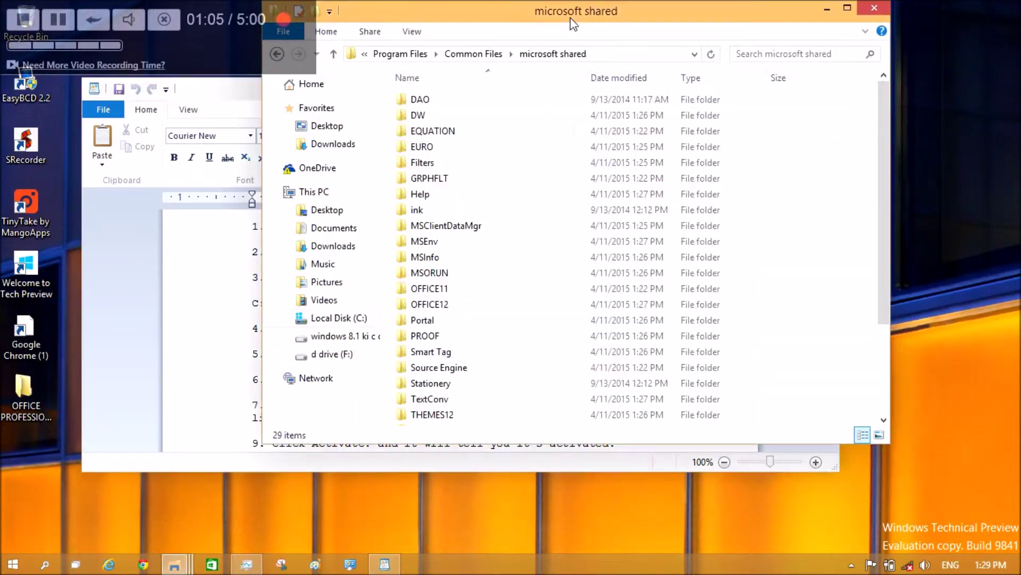
{"action": "left_click", "coordinate": [481, 230]}
{"action": "type", "text": "office1"}
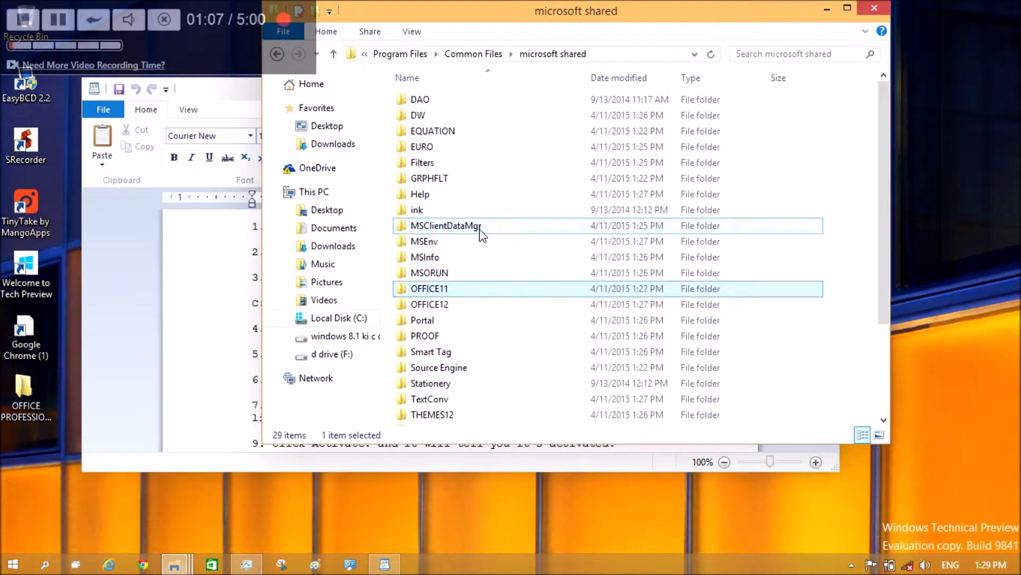
{"action": "type", "text": "2"}
{"action": "key", "text": "Return"}
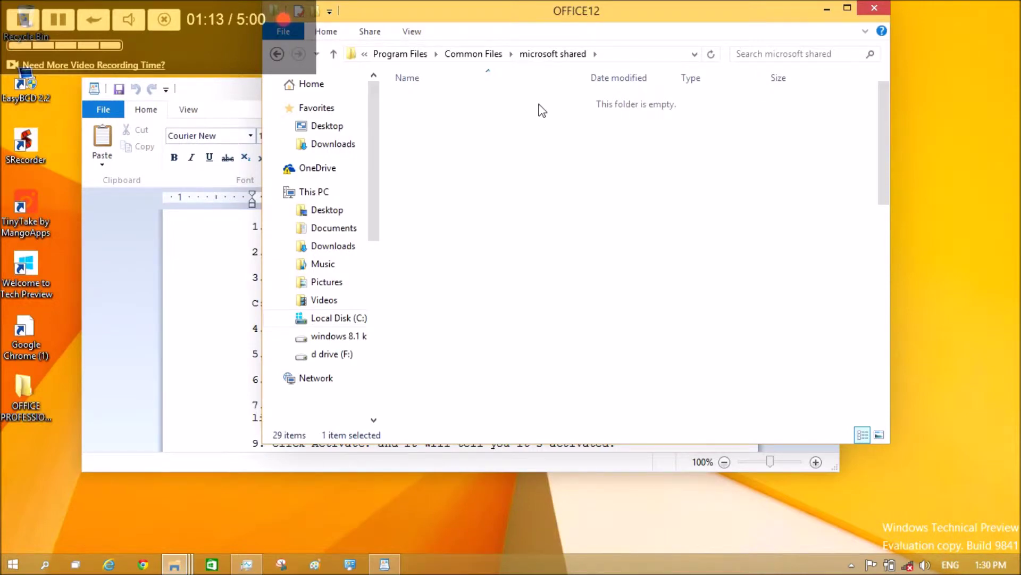
{"action": "left_click", "coordinate": [202, 92]}
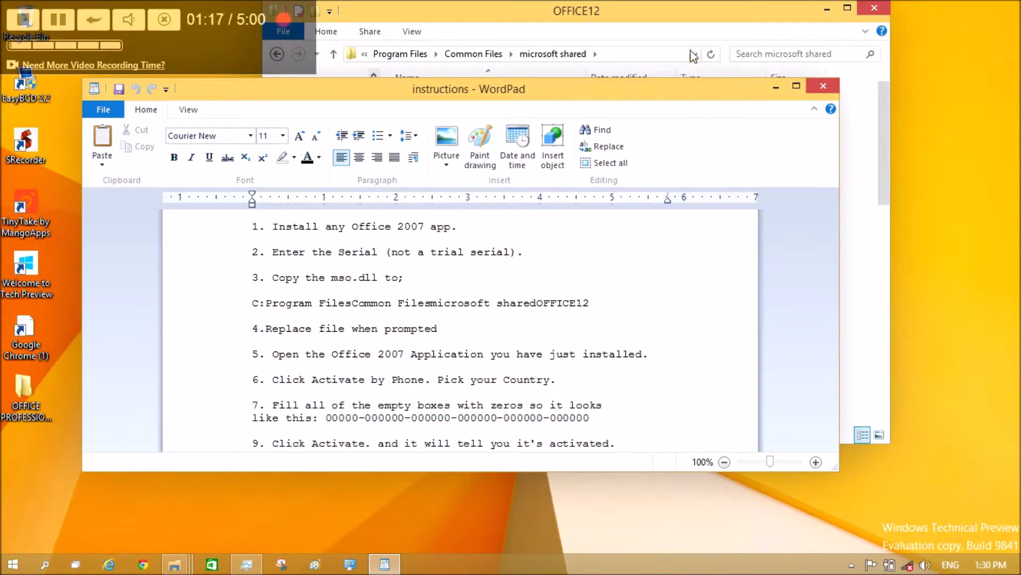
Search the OFFICE12 folder for mso.dll, then return to its full 57-item listing
{"action": "double_click", "coordinate": [862, 176]}
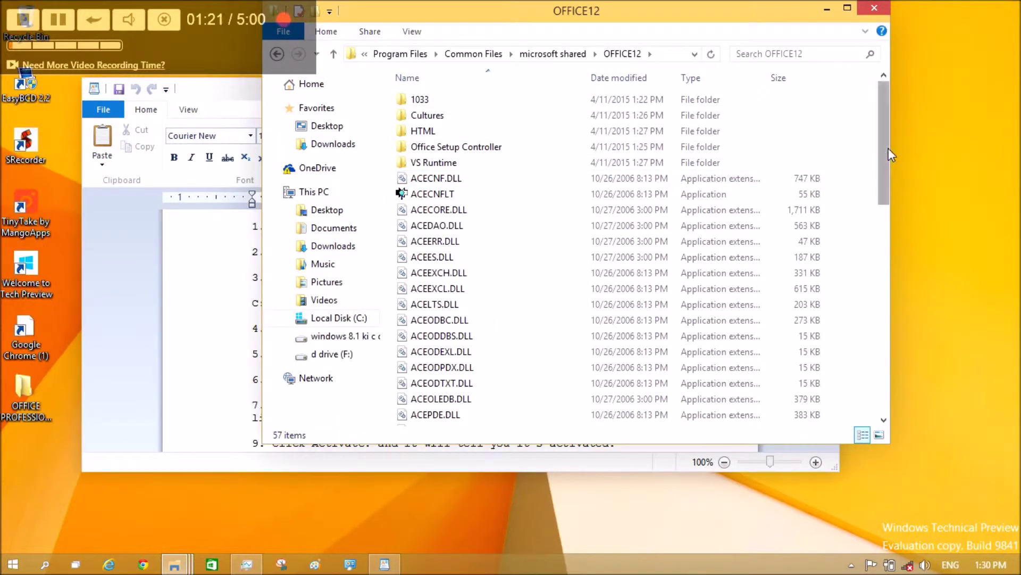
{"action": "left_click_drag", "start_coordinate": [888, 152], "coordinate": [902, 246]}
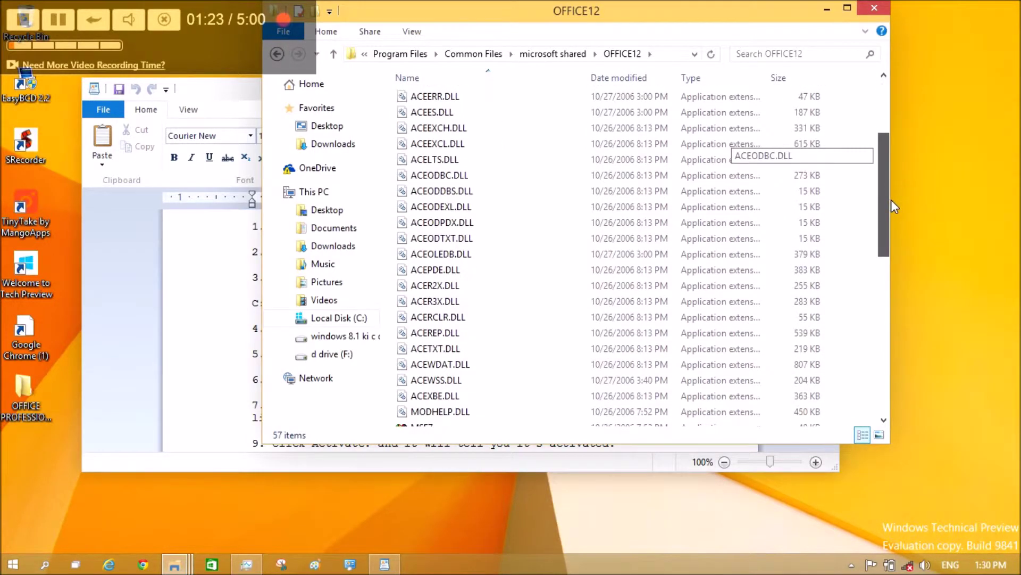
{"action": "left_click_drag", "start_coordinate": [906, 248], "coordinate": [906, 282]}
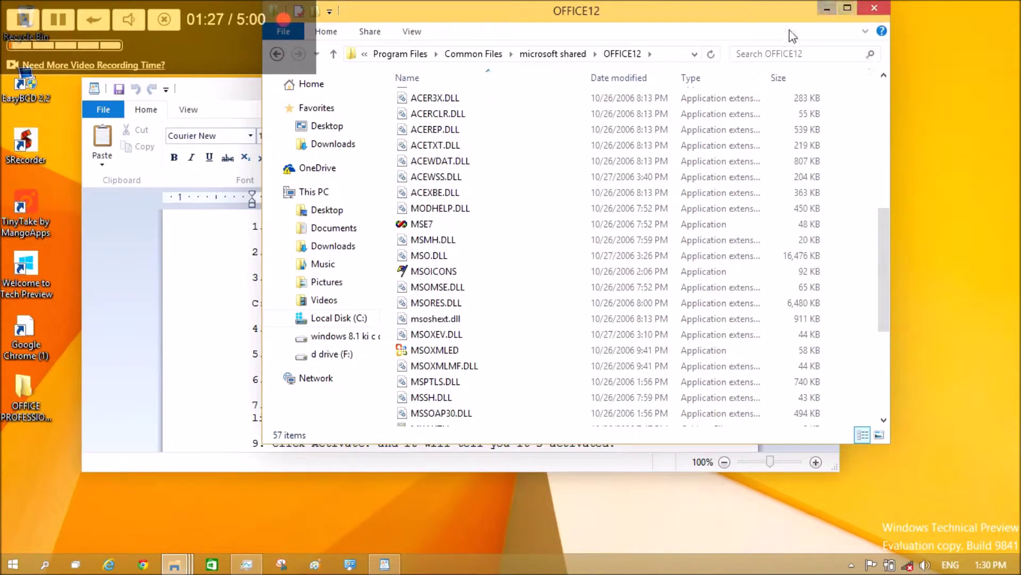
{"action": "left_click", "coordinate": [793, 54]}
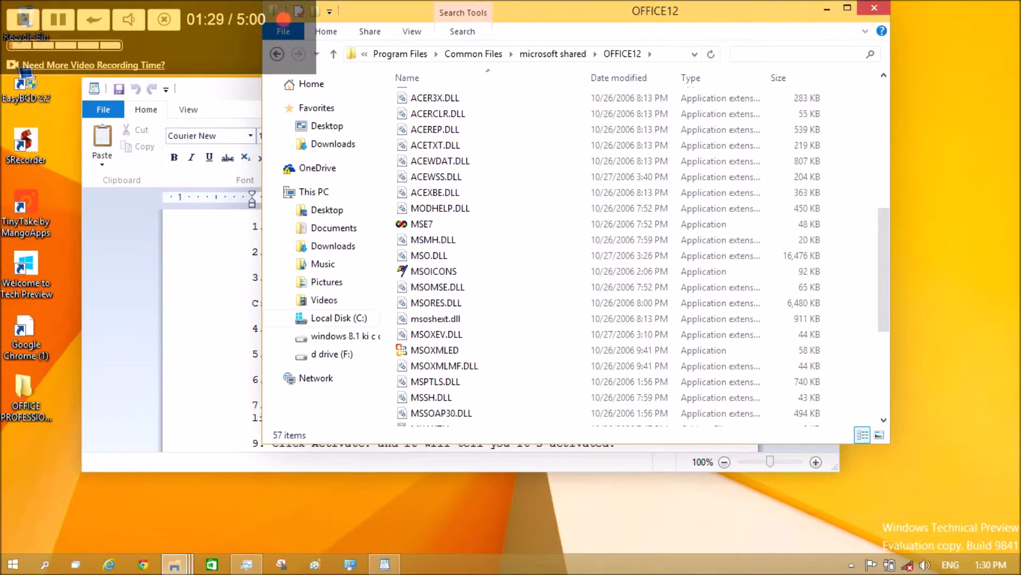
{"action": "key", "text": "XF86AudioRaiseVolume"}
{"action": "key", "text": "XF86AudioRaiseVolume"}
{"action": "key", "text": "XF86AudioRaiseVolume"}
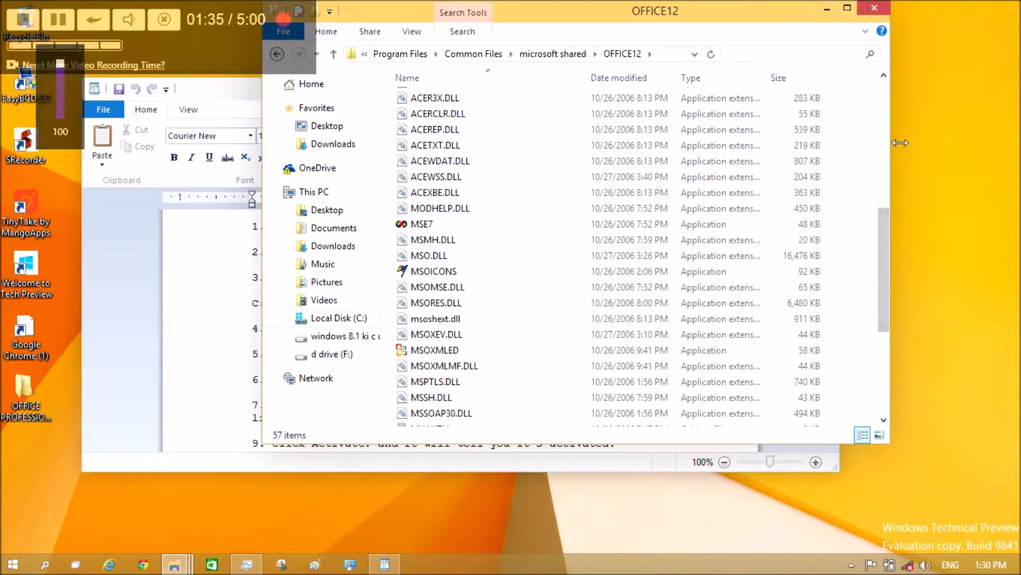
{"action": "type", "text": "ms"}
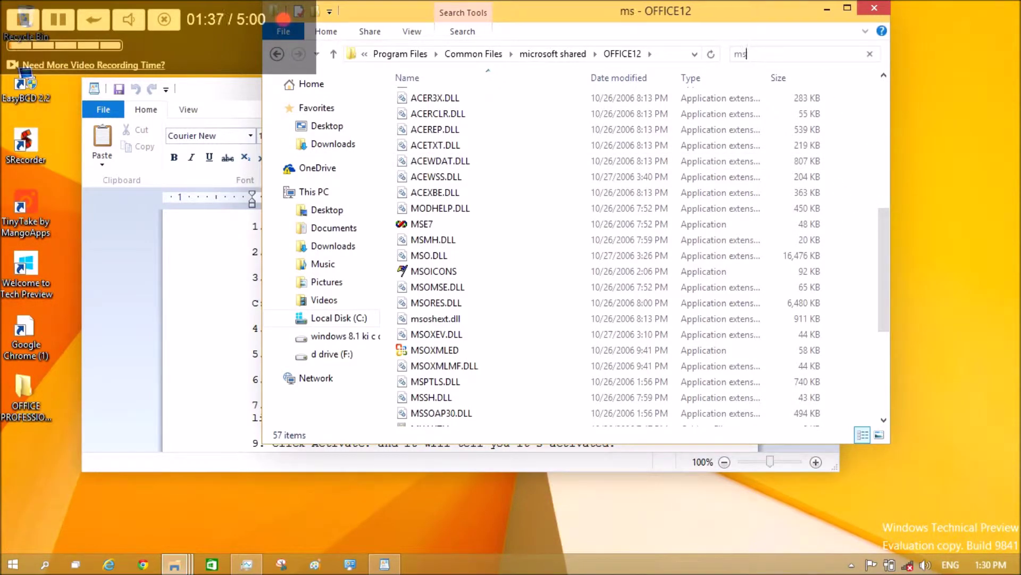
{"action": "type", "text": "o."}
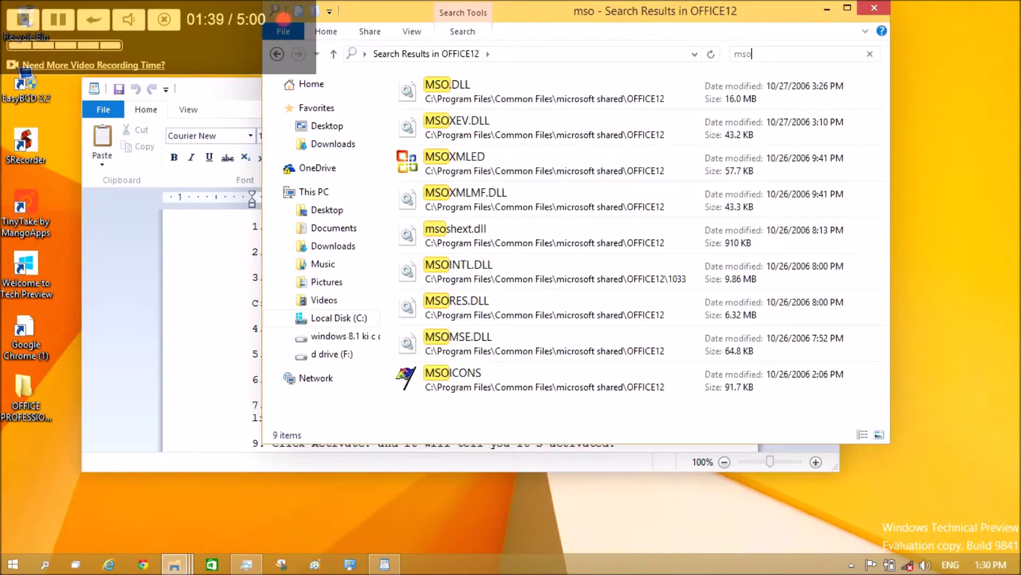
{"action": "type", "text": "dll"}
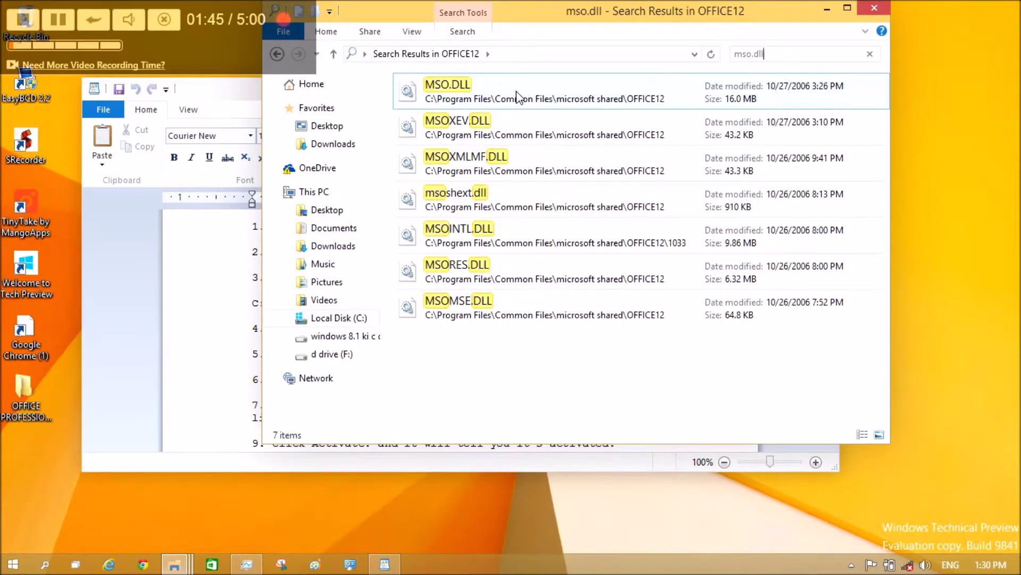
{"action": "key", "text": "BackSpace"}
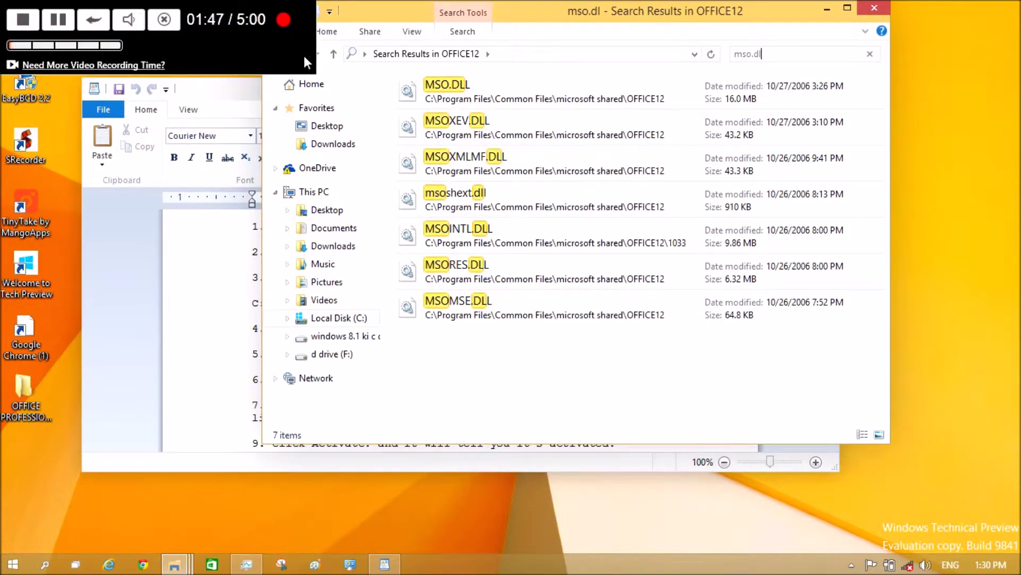
{"action": "left_click_drag", "start_coordinate": [274, 55], "coordinate": [255, 129]}
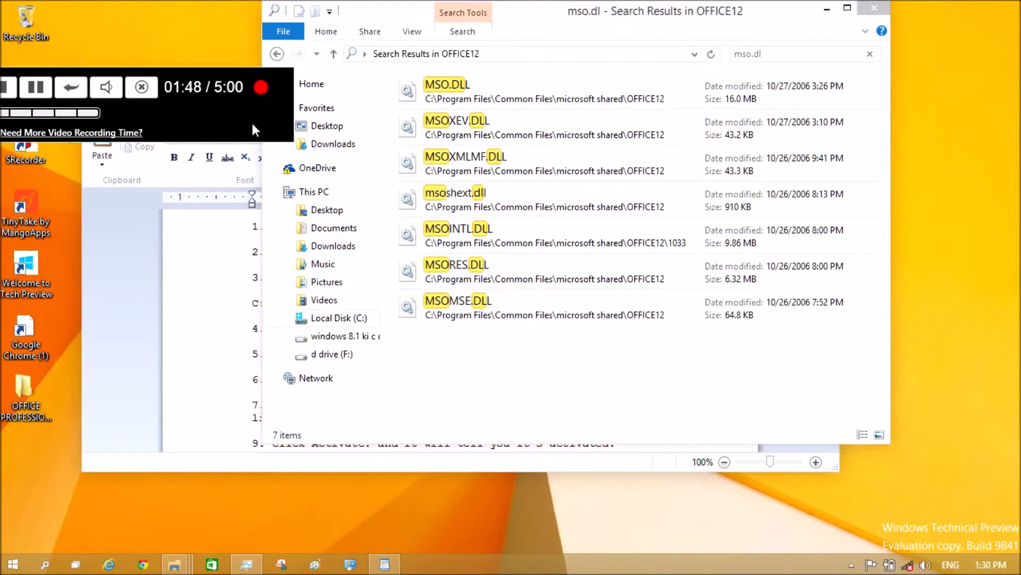
{"action": "left_click", "coordinate": [277, 54]}
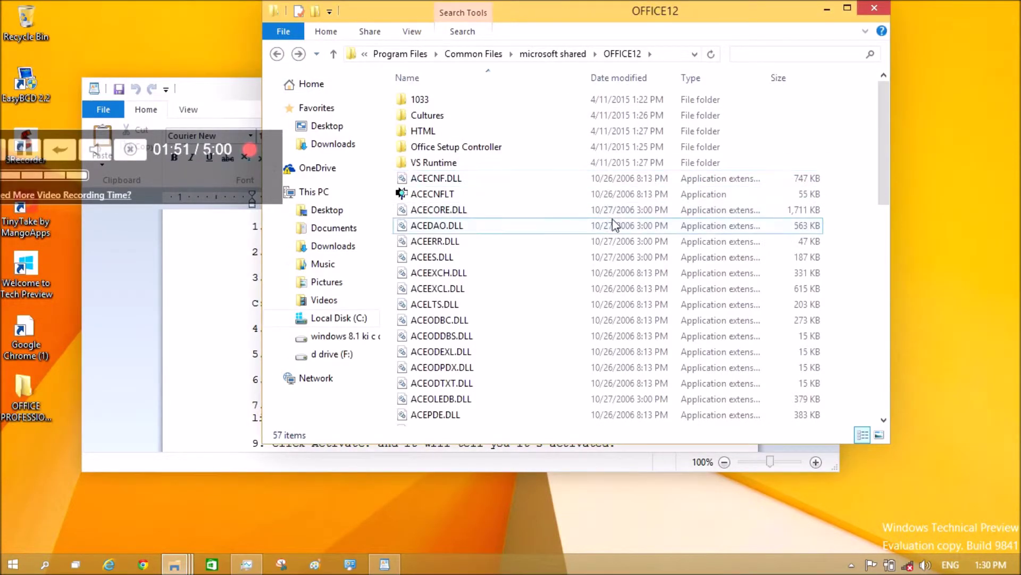
Select the original MSO.DLL in OFFICE12 and permanently delete it with administrator permission
{"action": "left_click", "coordinate": [613, 223]}
{"action": "key", "text": "m"}
{"action": "key", "text": "s"}
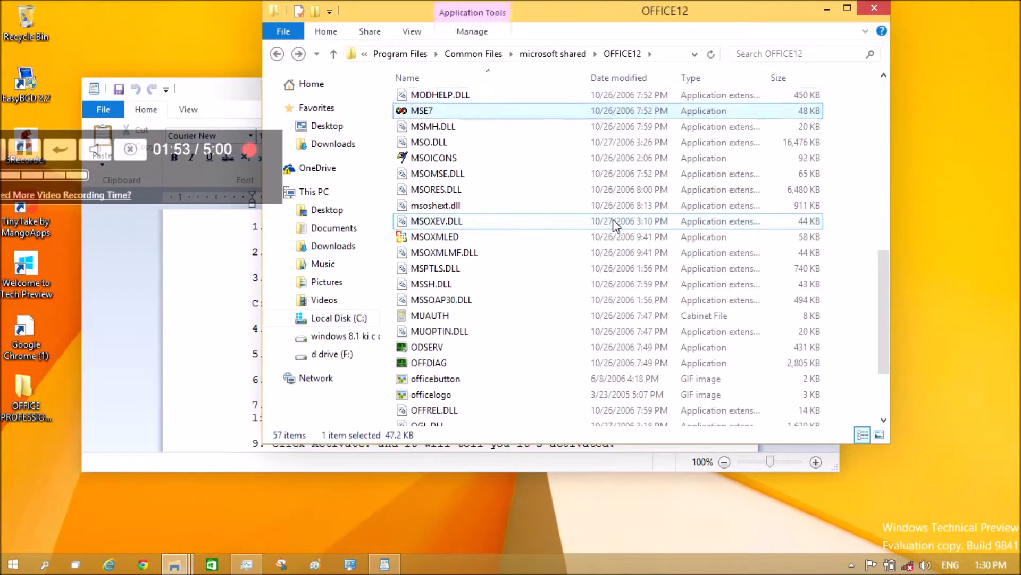
{"action": "key", "text": "Down"}
{"action": "key", "text": "Down"}
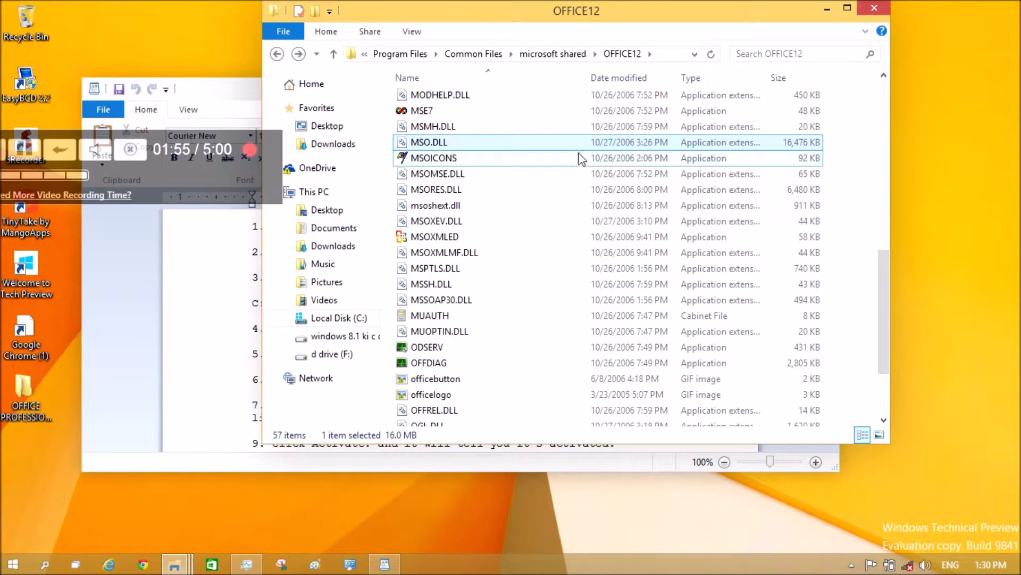
{"action": "mouse_move", "coordinate": [429, 142]}
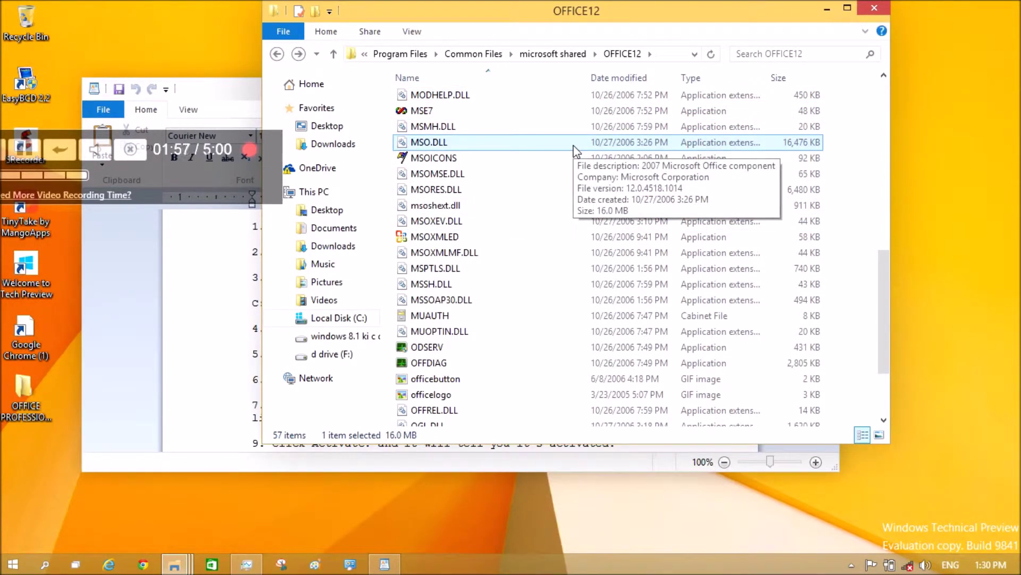
{"action": "key", "text": "shift+Delete"}
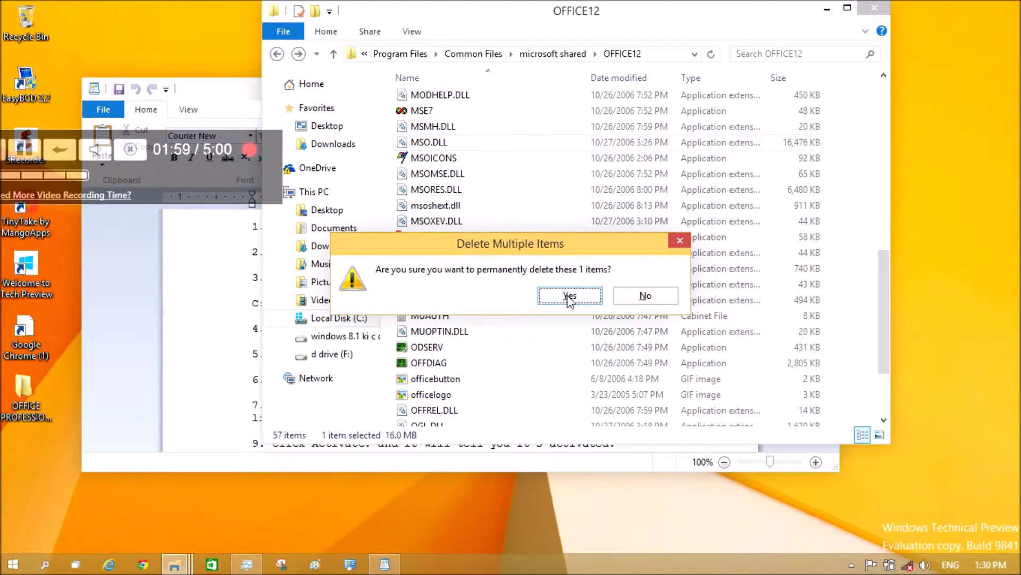
{"action": "left_click", "coordinate": [570, 298]}
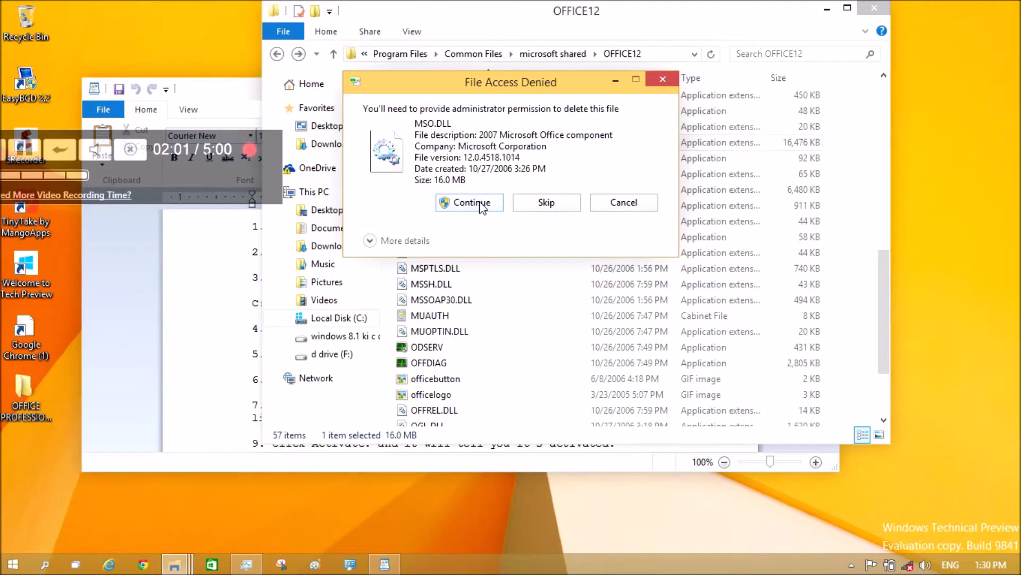
{"action": "left_click", "coordinate": [482, 204]}
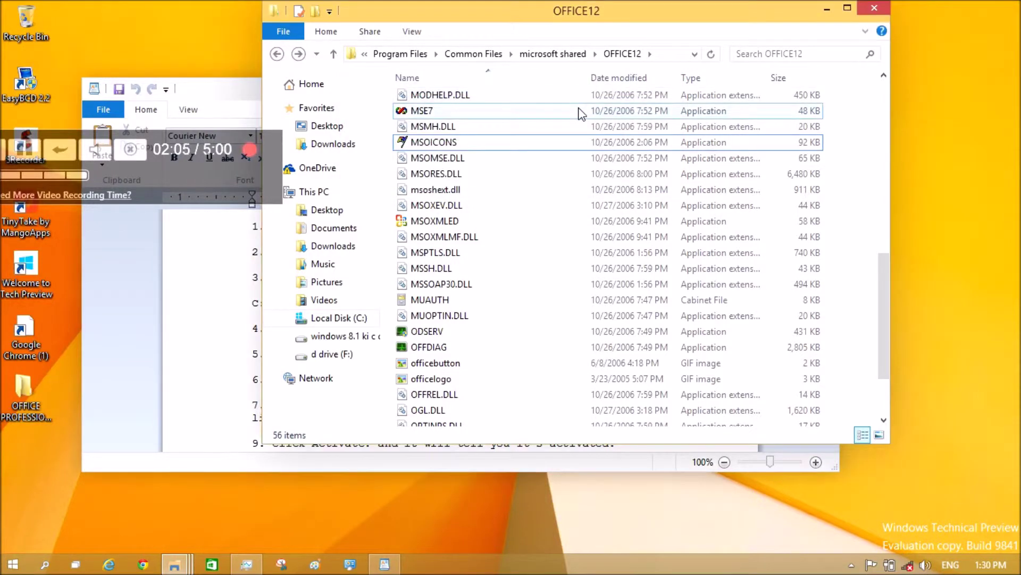
Paste the 16,476 KB replacement MSO.DLL into OFFICE12, granting administrator permission
{"action": "key", "text": "ctrl+v"}
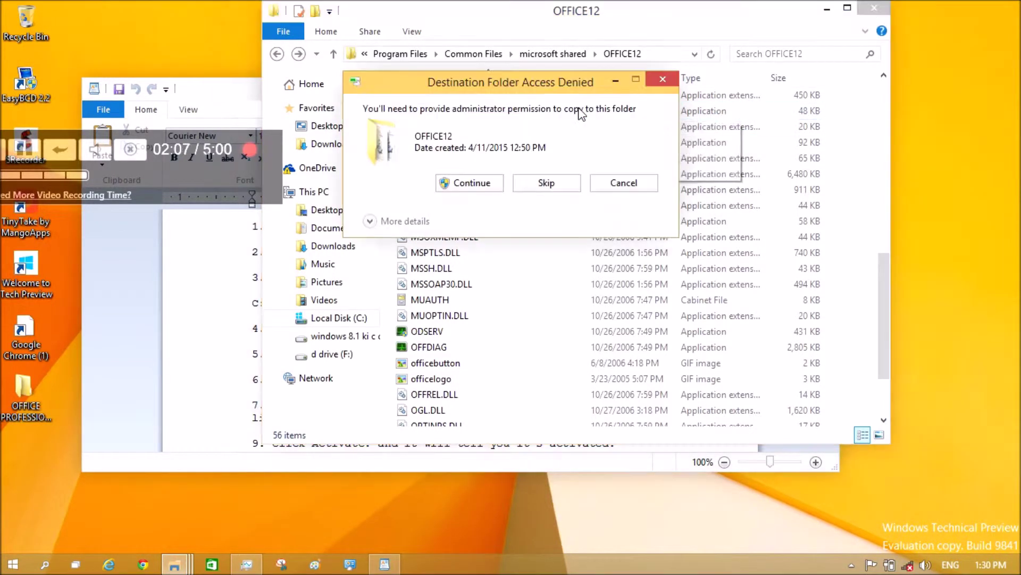
{"action": "left_click", "coordinate": [473, 187]}
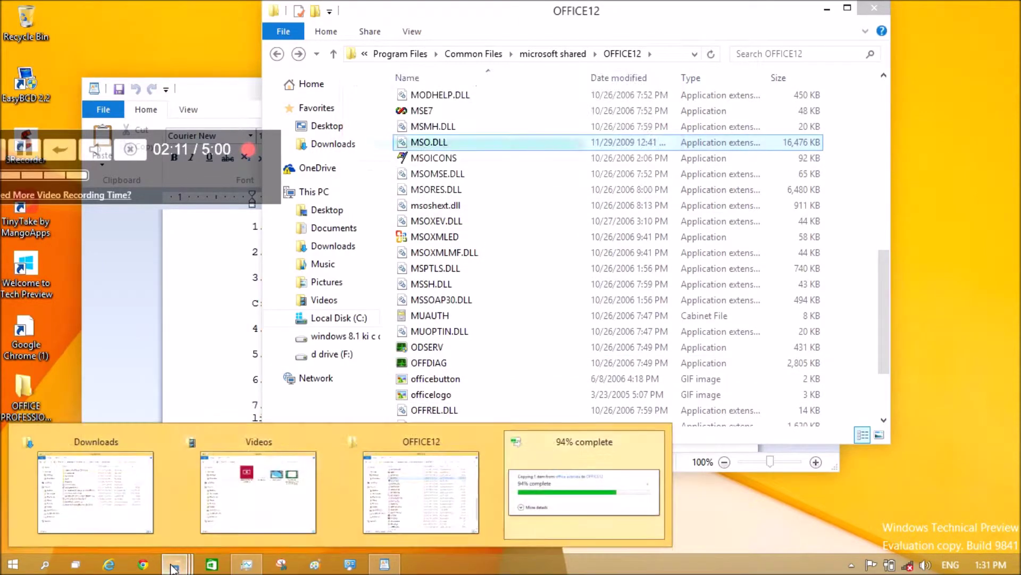
{"action": "mouse_move", "coordinate": [26, 397]}
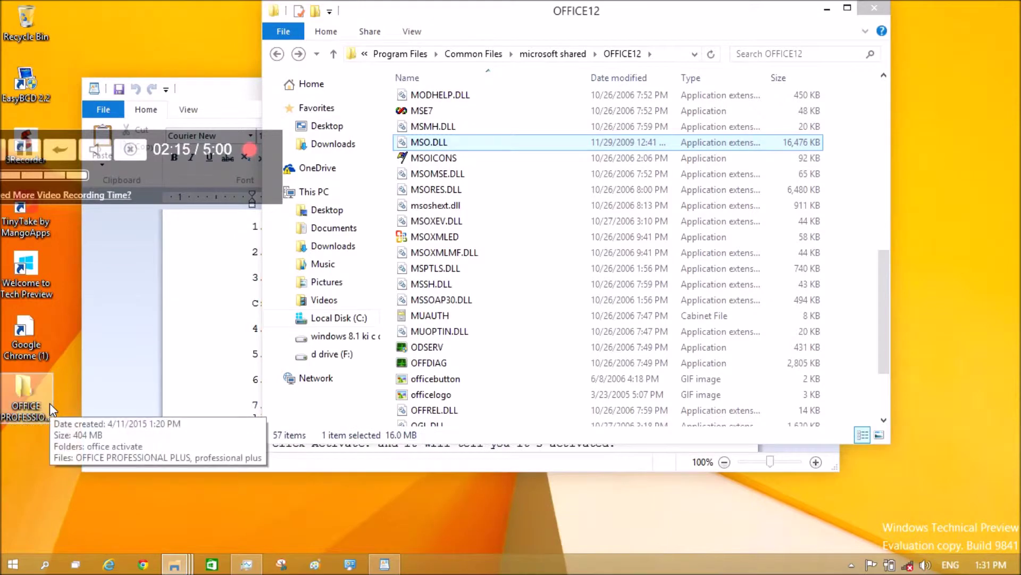
{"action": "double_click", "coordinate": [49, 403]}
Check MSO.DLL in the office activate folder, then close it and the OFFICE12 window
{"action": "double_click", "coordinate": [481, 119]}
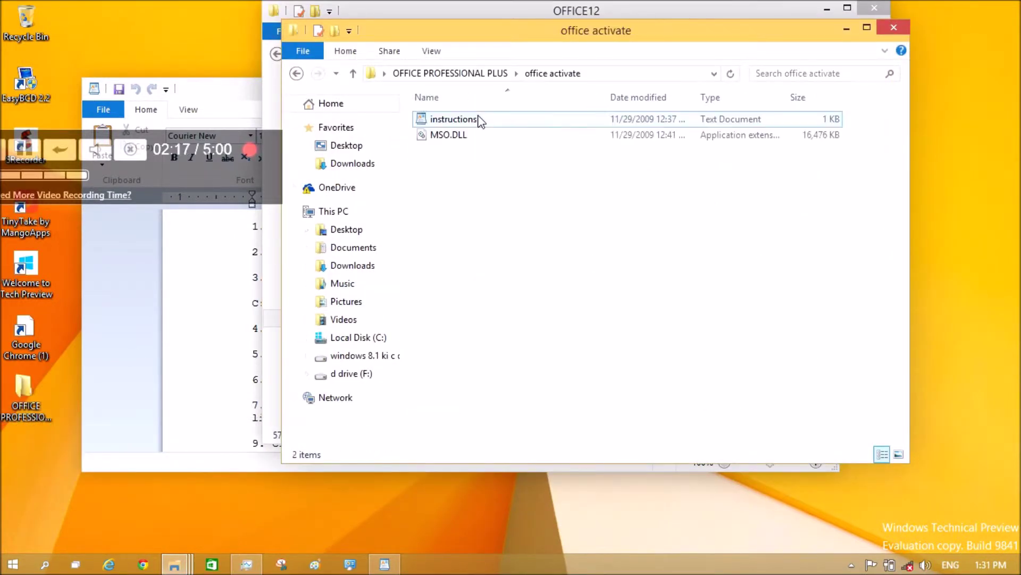
{"action": "left_click", "coordinate": [484, 138]}
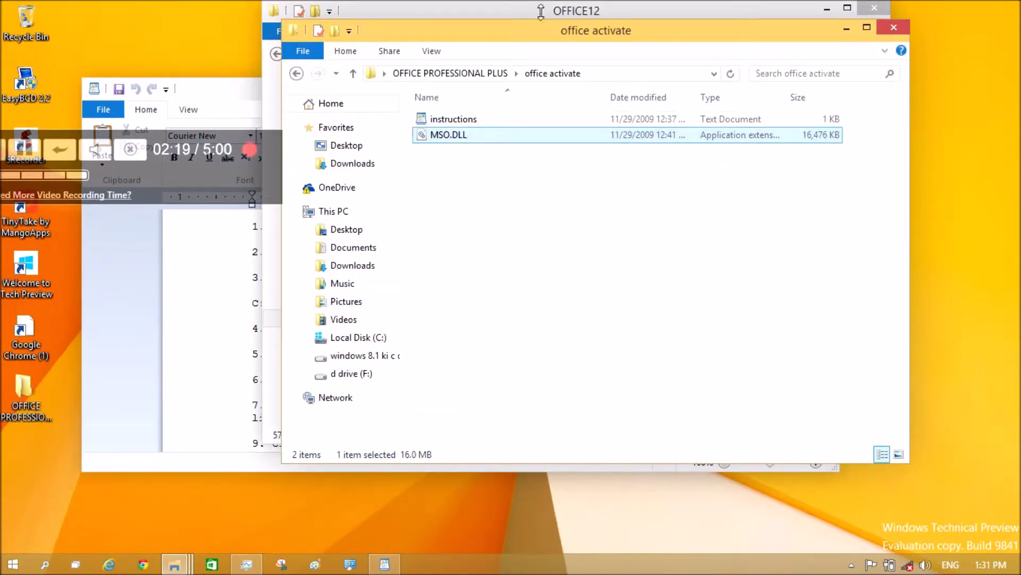
{"action": "left_click_drag", "start_coordinate": [532, 37], "coordinate": [641, 270]}
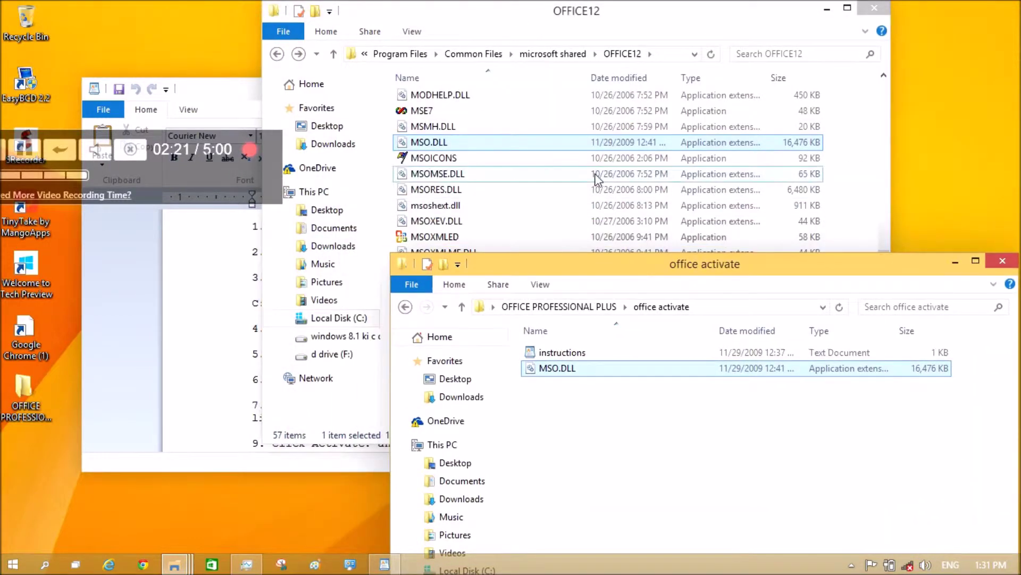
{"action": "left_click", "coordinate": [1002, 266]}
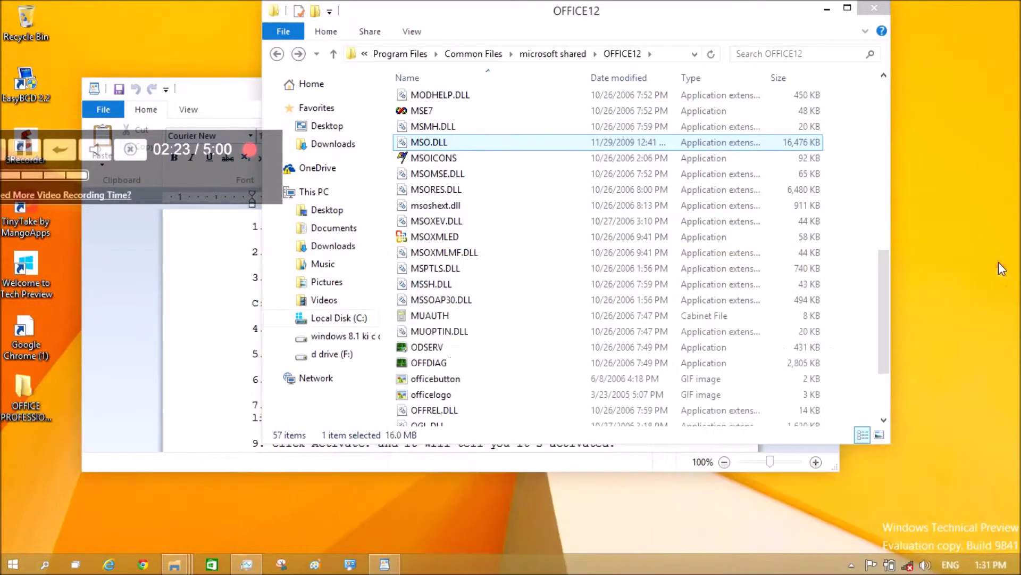
{"action": "left_click", "coordinate": [876, 8]}
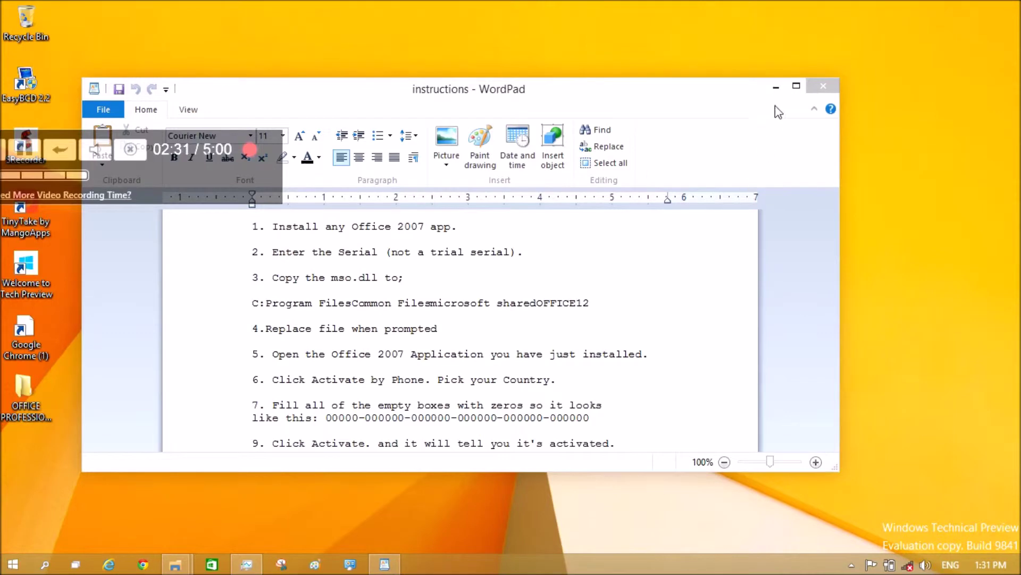
Minimize the WordPad instructions and launch Microsoft Office Excel 2007 from the Start menu
{"action": "left_click", "coordinate": [777, 86]}
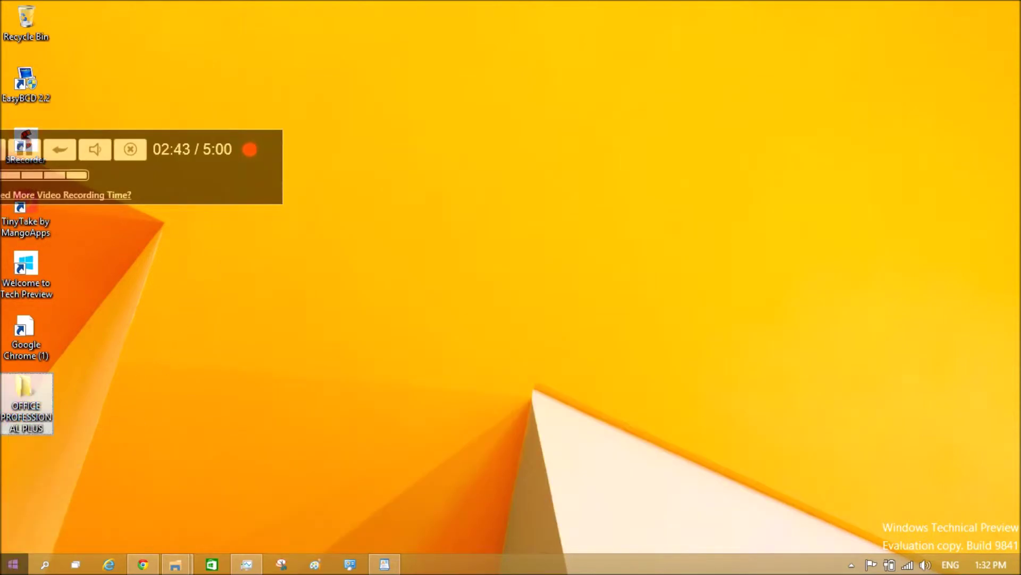
{"action": "left_click", "coordinate": [13, 565]}
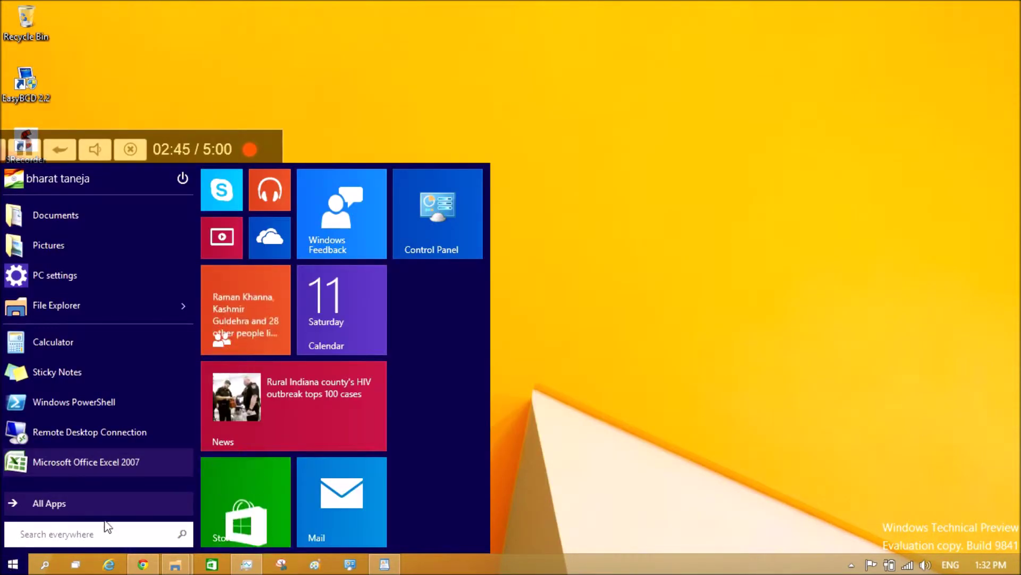
{"action": "left_click", "coordinate": [110, 461]}
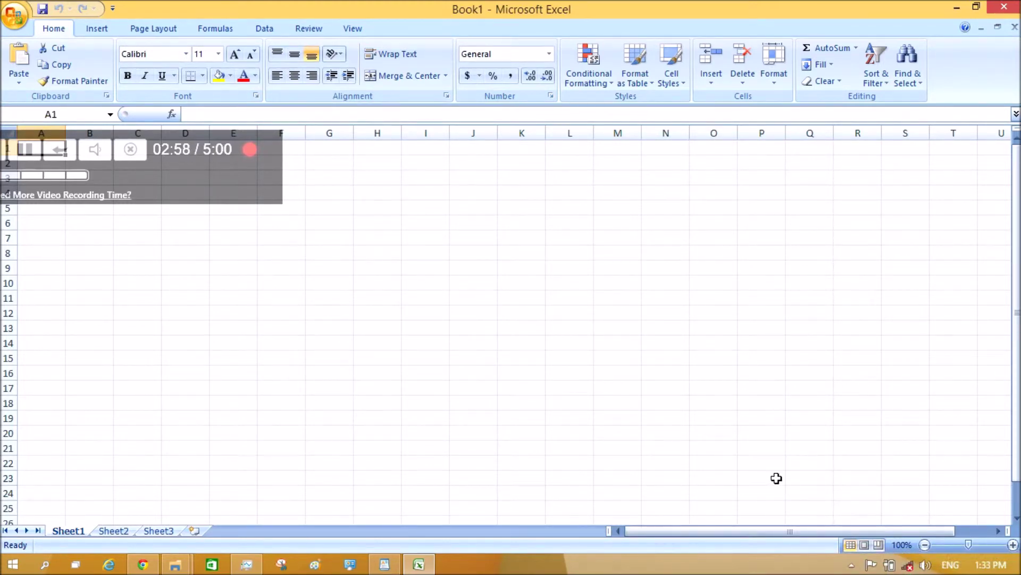
{"action": "left_click", "coordinate": [223, 143]}
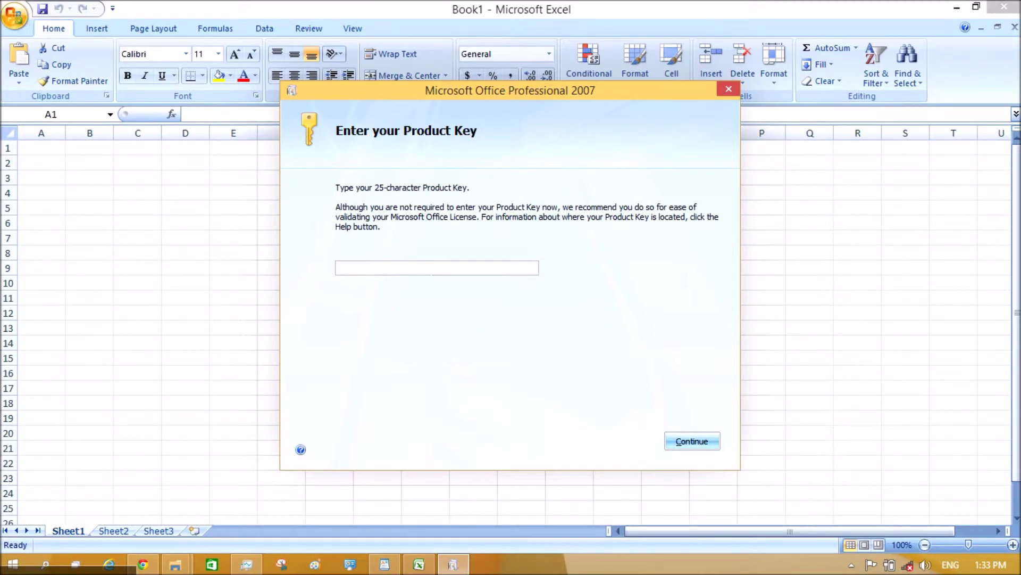
Paste the 25-character product key into the key field and accept it
{"action": "key", "text": "ctrl+v"}
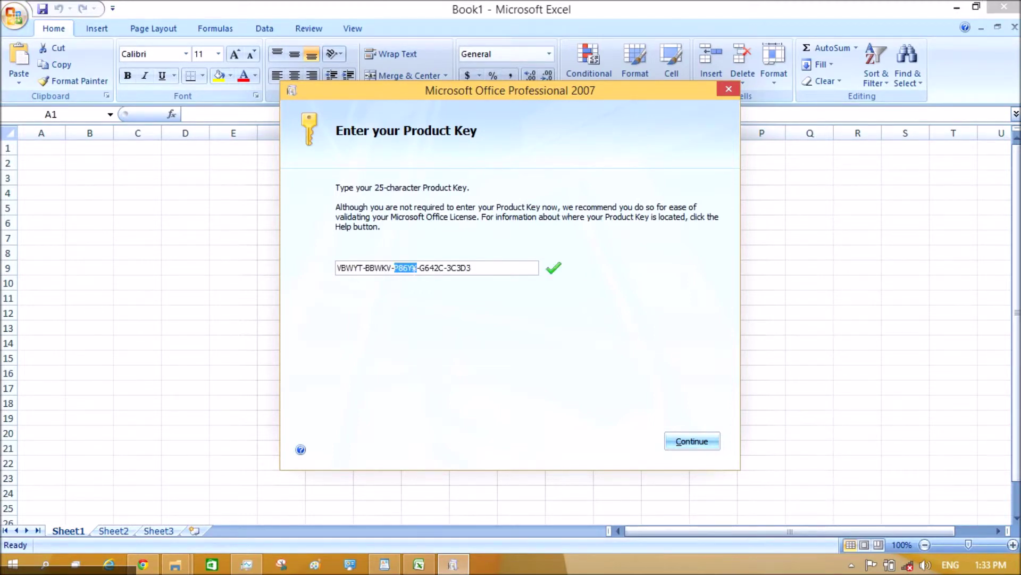
{"action": "key", "text": "End"}
{"action": "left_click", "coordinate": [710, 442]}
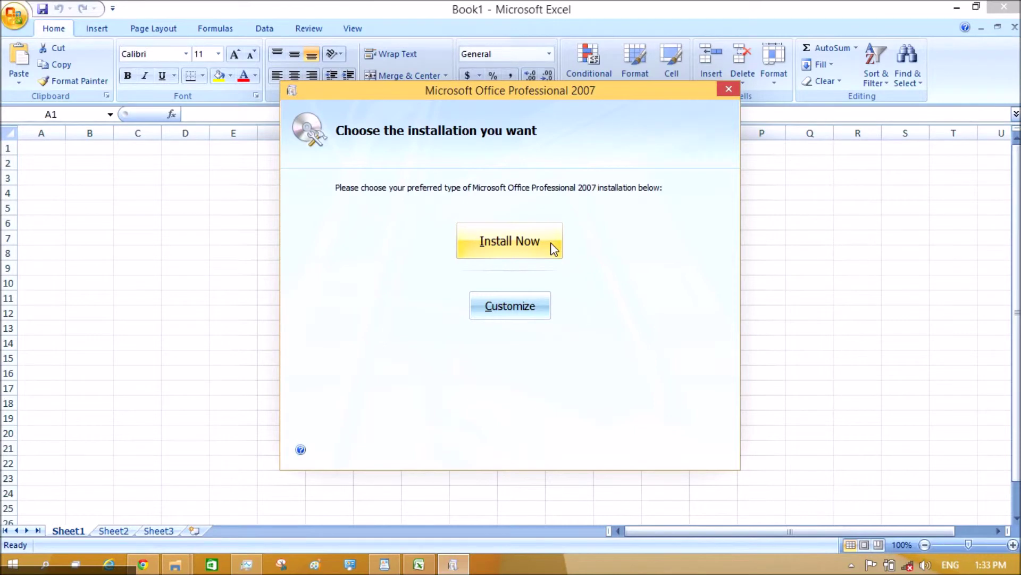
Choose Install Now and dismiss the configuration-complete message
{"action": "left_click", "coordinate": [534, 247]}
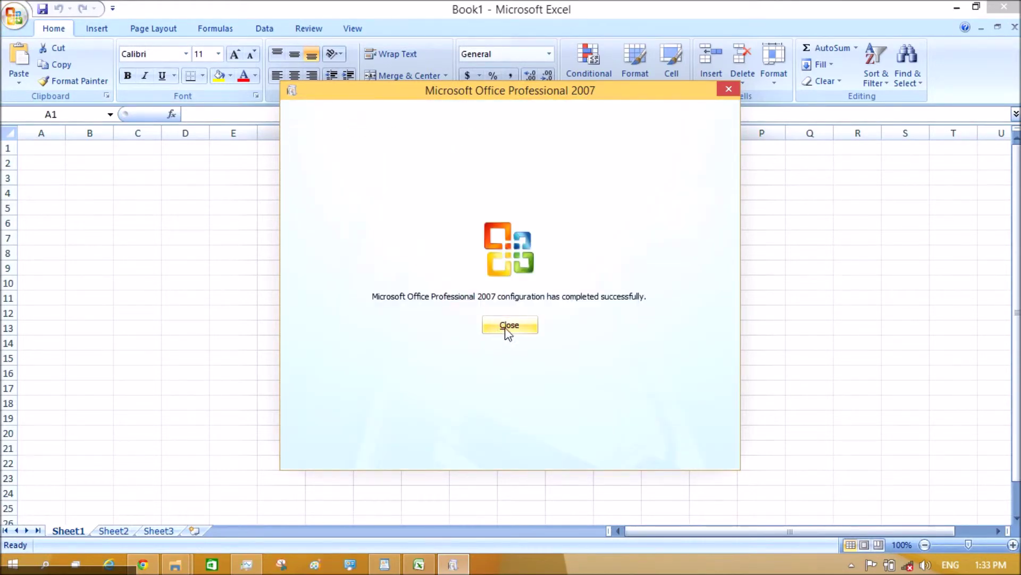
{"action": "left_click", "coordinate": [506, 328]}
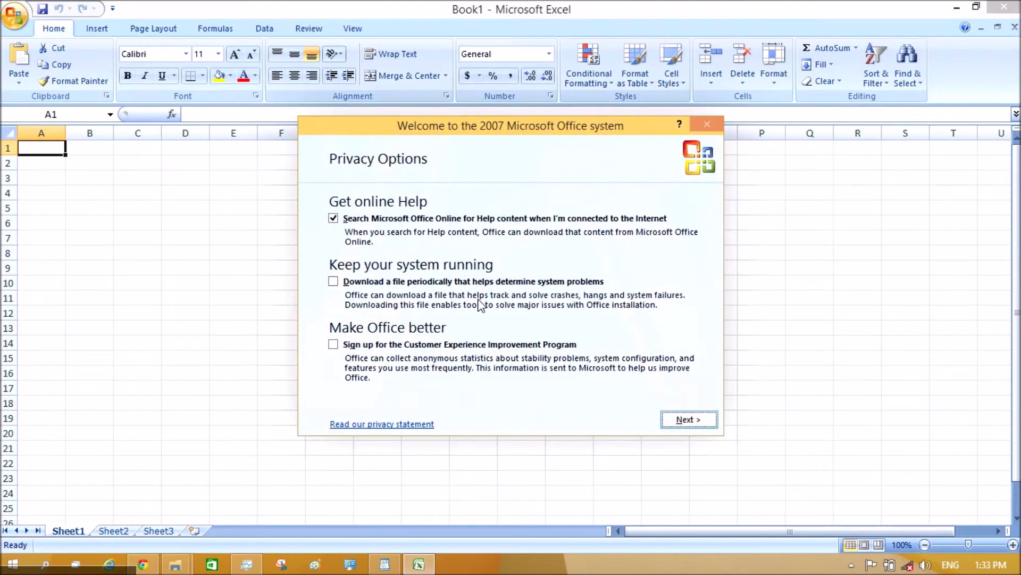
Skip Privacy Options, decline Microsoft Update, finish the wizard, and select cell L5
{"action": "left_click", "coordinate": [676, 423]}
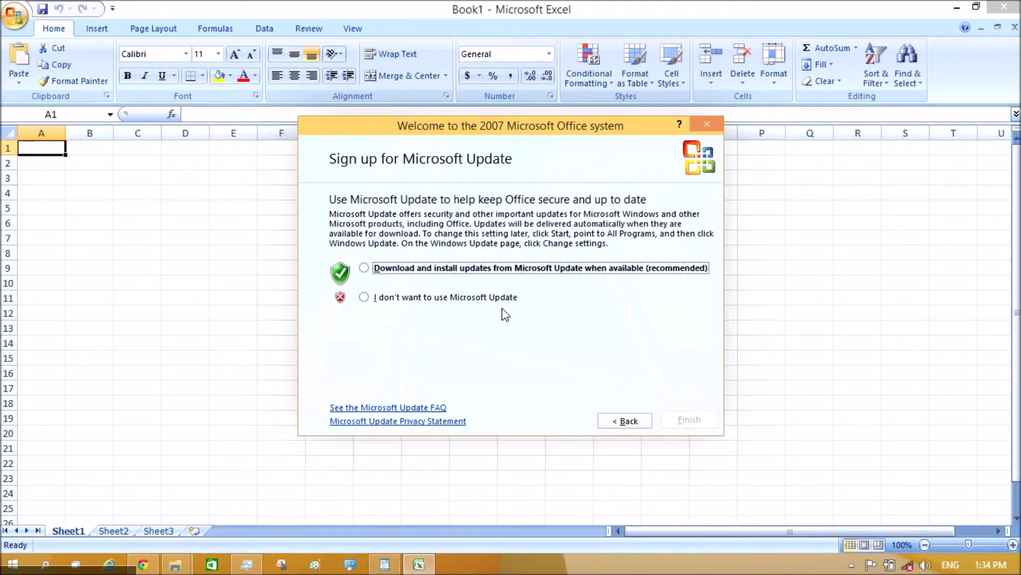
{"action": "left_click", "coordinate": [498, 300]}
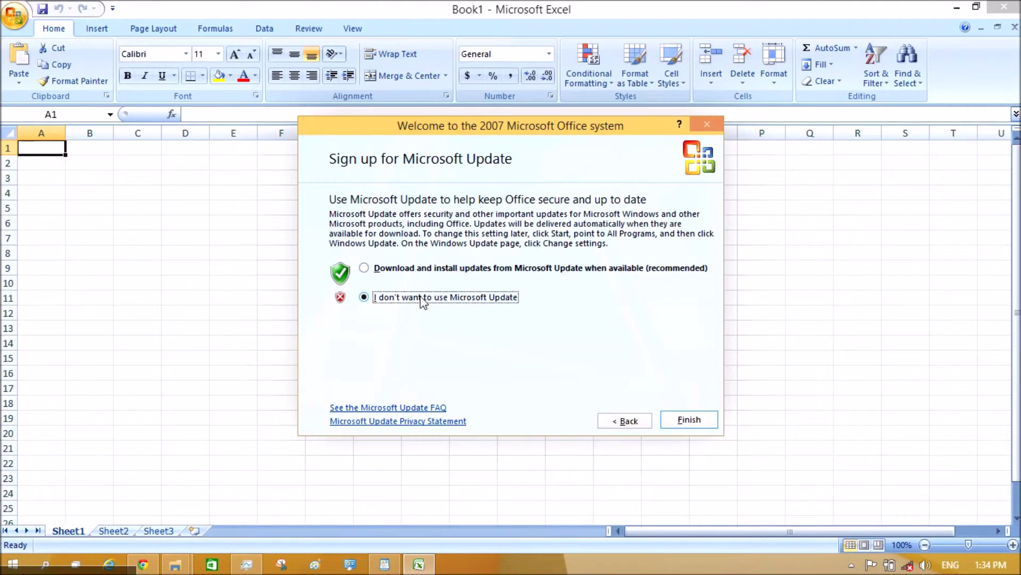
{"action": "left_click", "coordinate": [700, 421]}
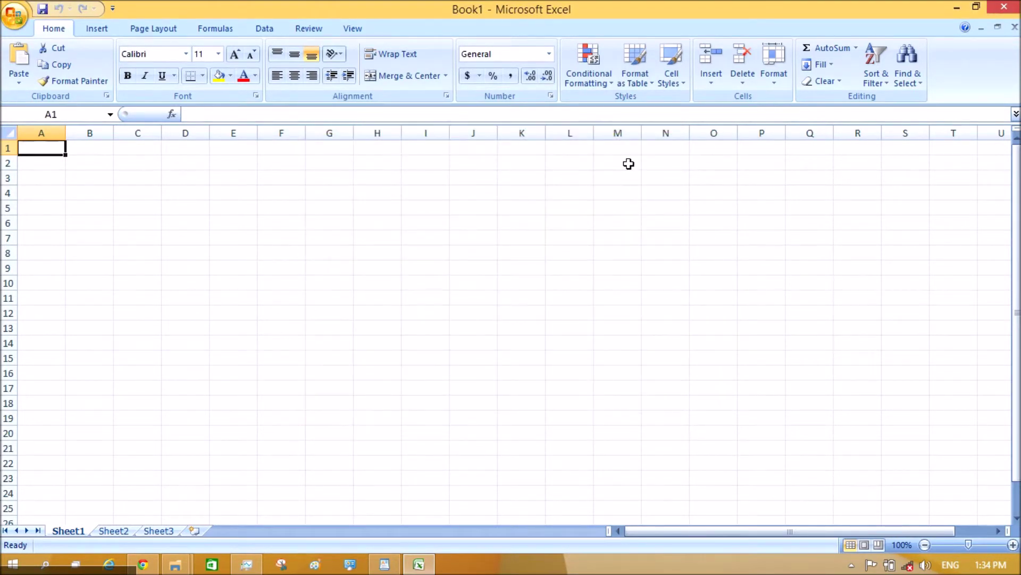
{"action": "left_click", "coordinate": [566, 209]}
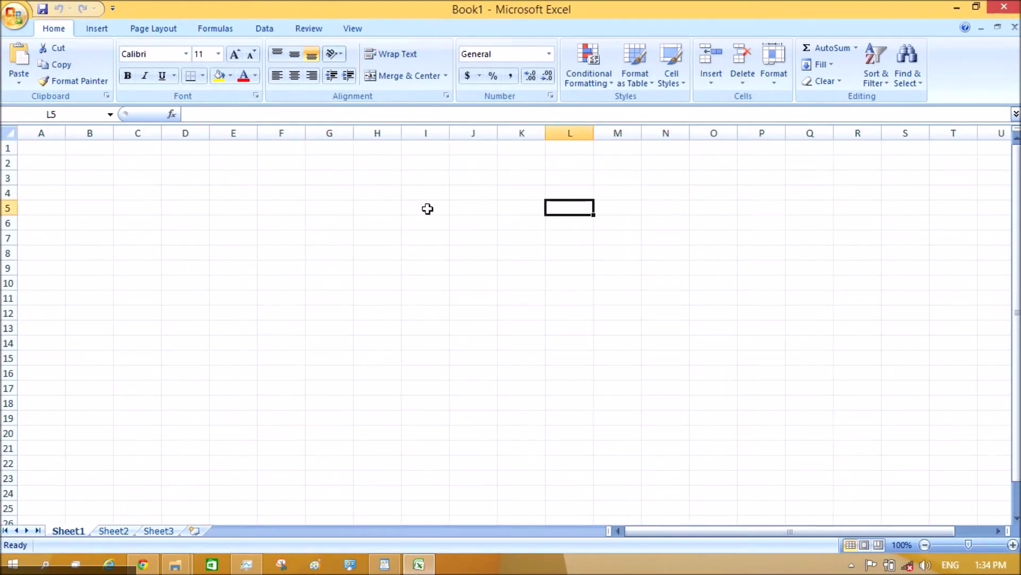
Quit Excel via the Office Button menu and relaunch Excel 2007 from Start
{"action": "left_click", "coordinate": [11, 19]}
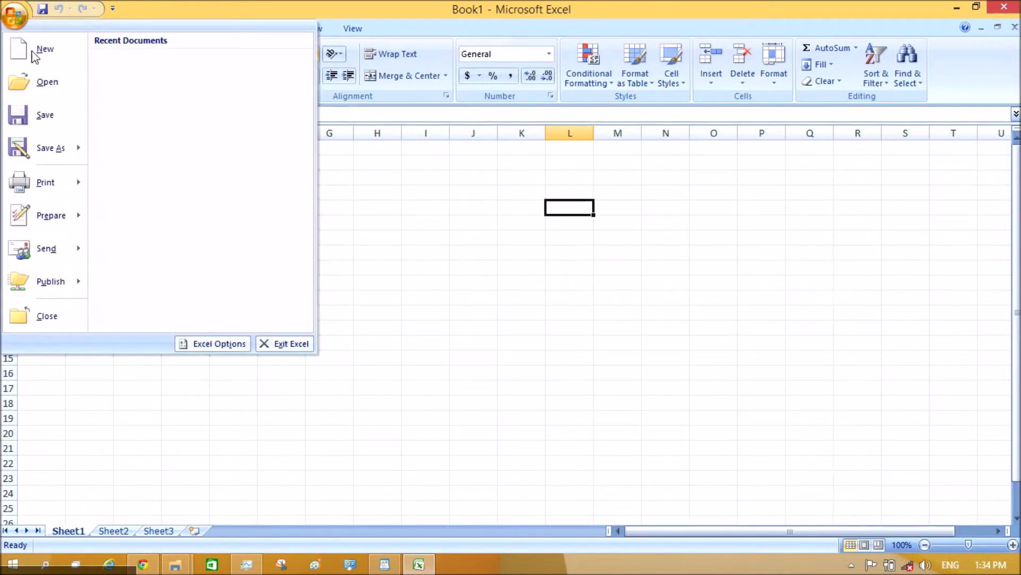
{"action": "left_click", "coordinate": [1005, 7]}
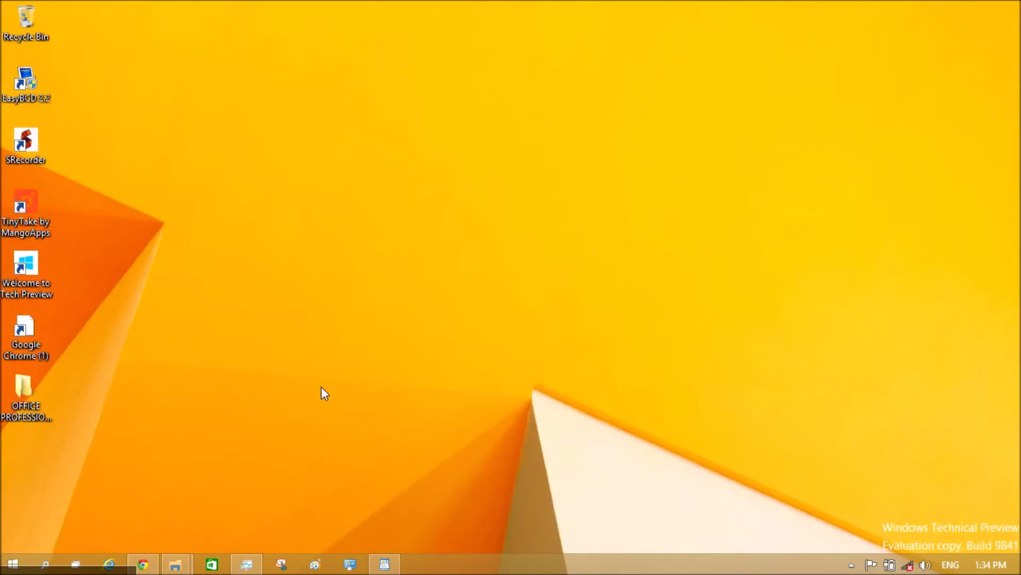
{"action": "left_click", "coordinate": [12, 564]}
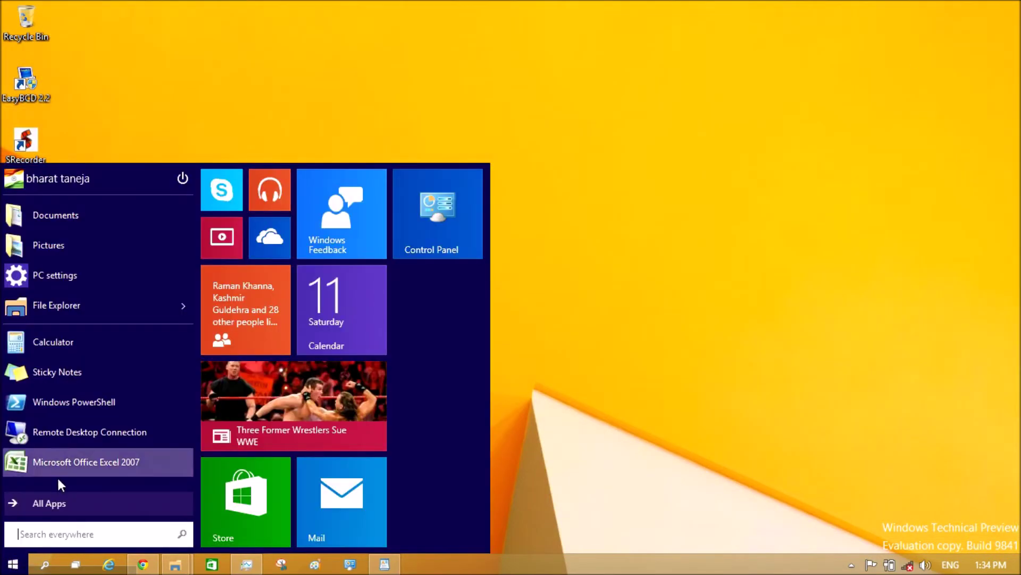
{"action": "left_click", "coordinate": [66, 455]}
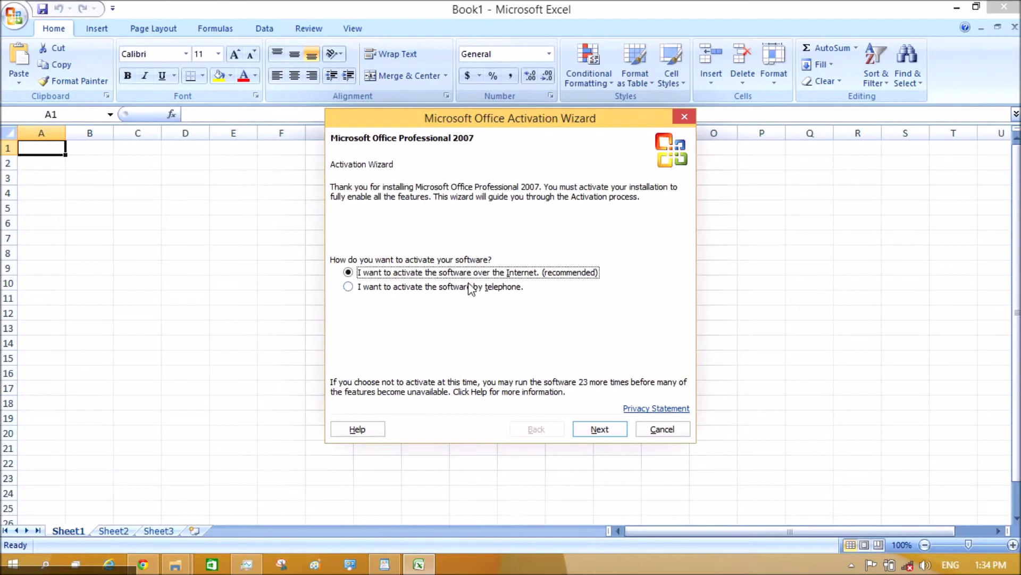
Choose activation by telephone and select India as the calling country
{"action": "left_click", "coordinate": [468, 290]}
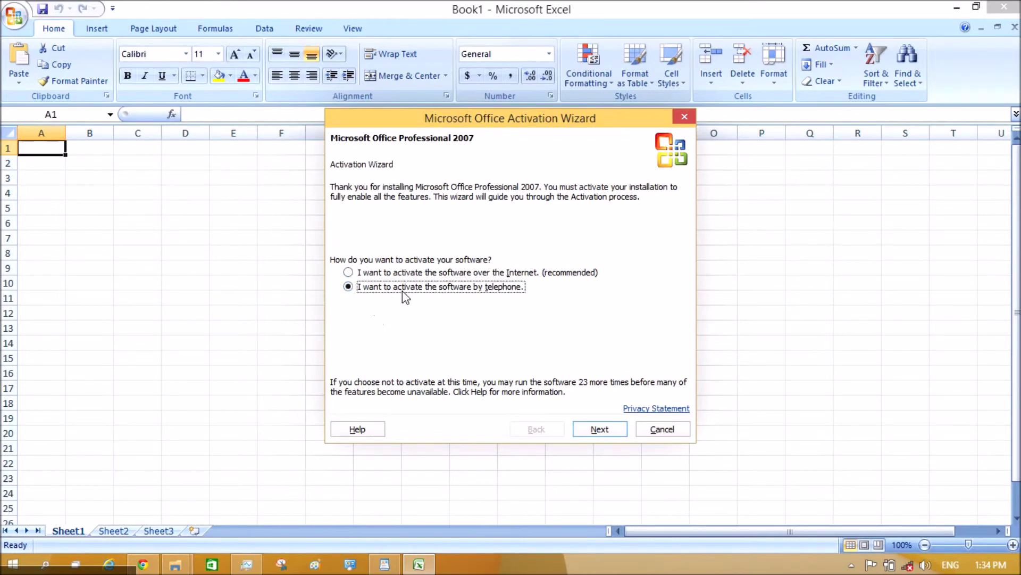
{"action": "left_click", "coordinate": [605, 436]}
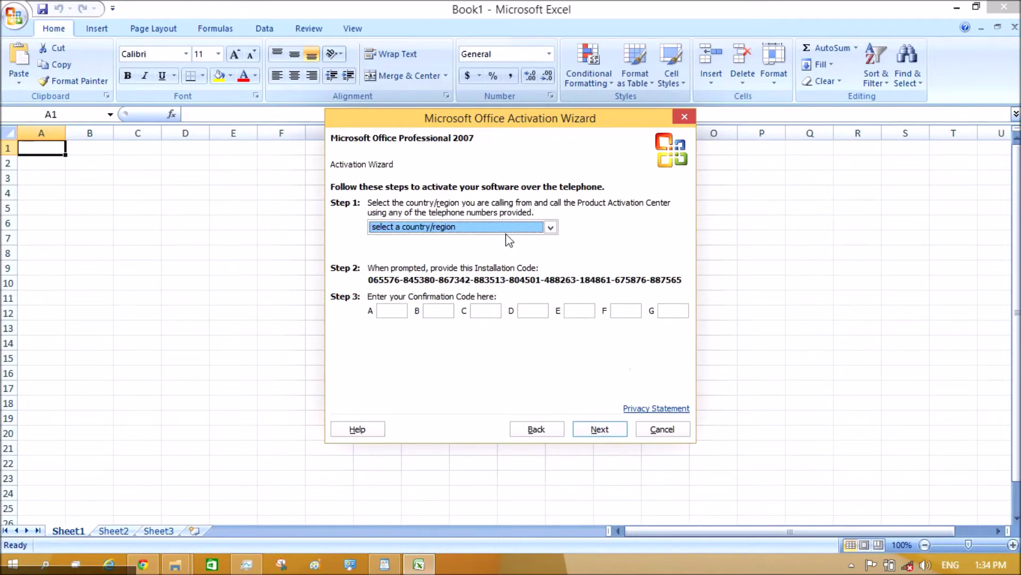
{"action": "left_click", "coordinate": [514, 229]}
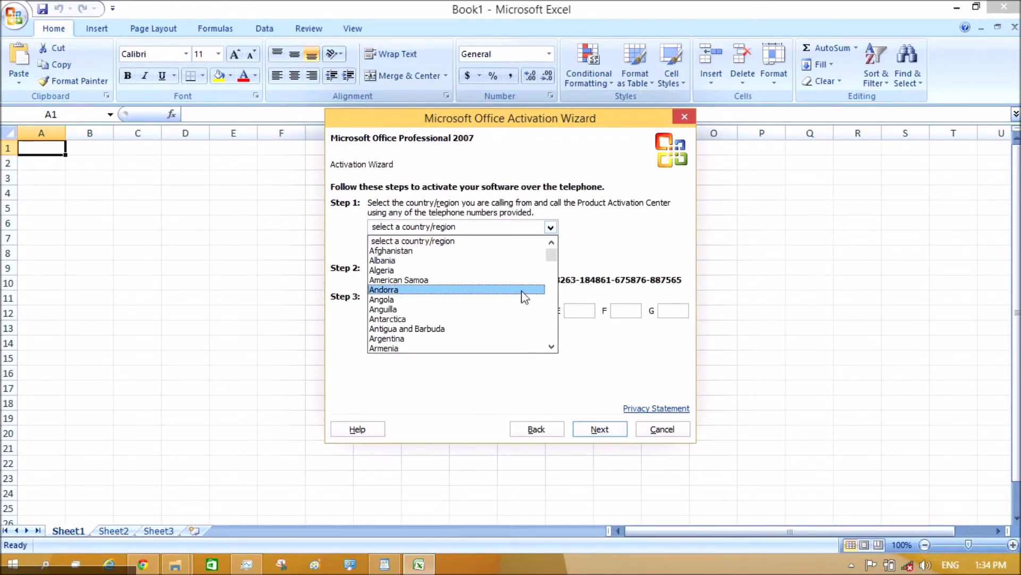
{"action": "key", "text": "i"}
{"action": "key", "text": "i"}
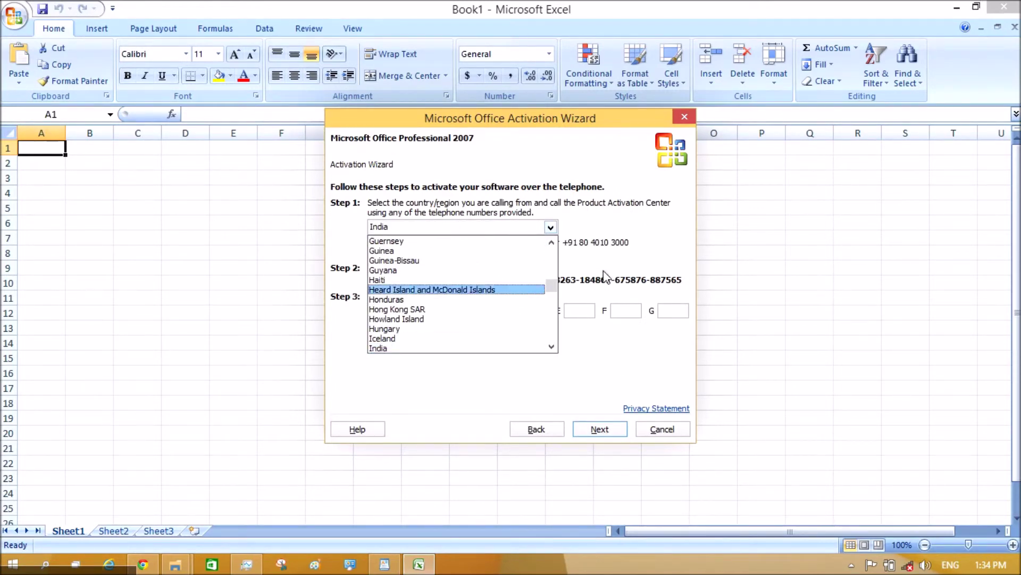
{"action": "left_click", "coordinate": [527, 348]}
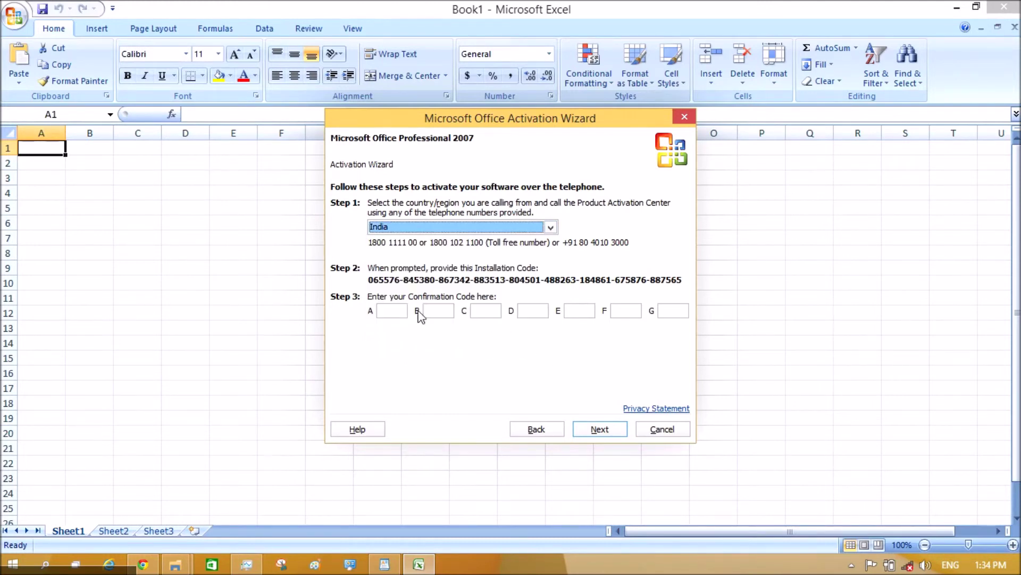
Enter an all-zero confirmation code in boxes A–G and submit it
{"action": "key", "text": "Tab"}
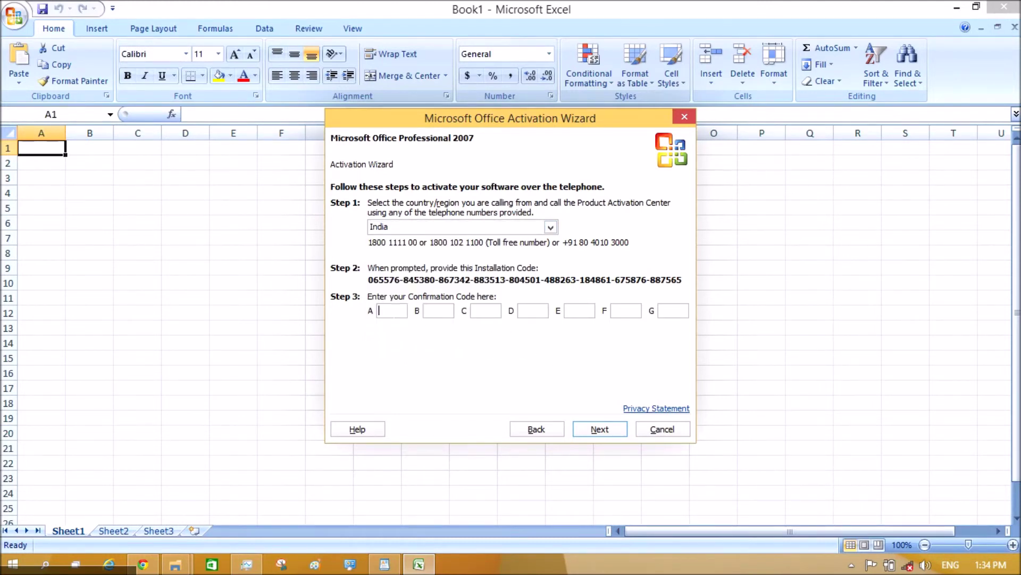
{"action": "type", "text": "00000000000000000000000000000000000"}
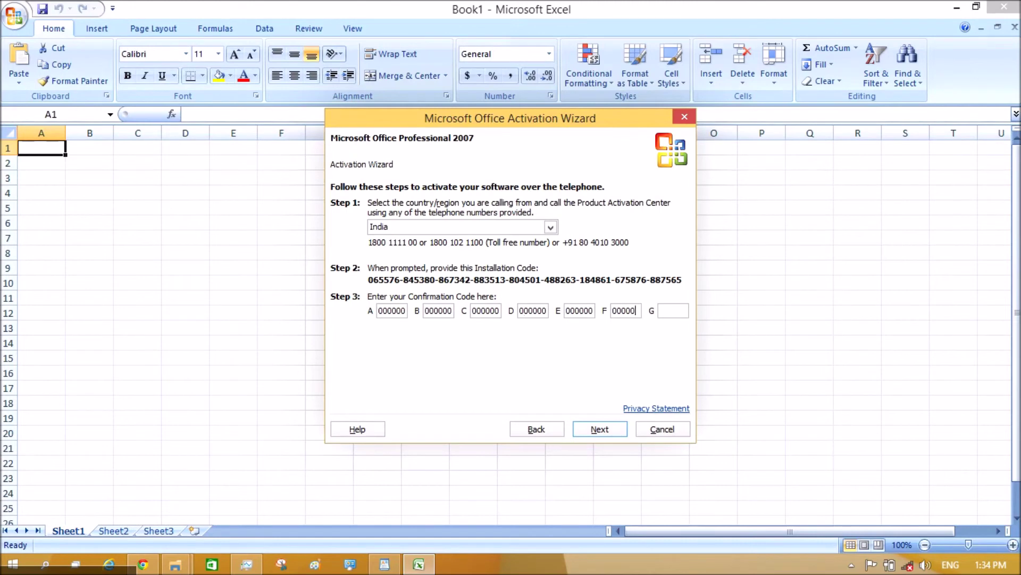
{"action": "type", "text": "00000"}
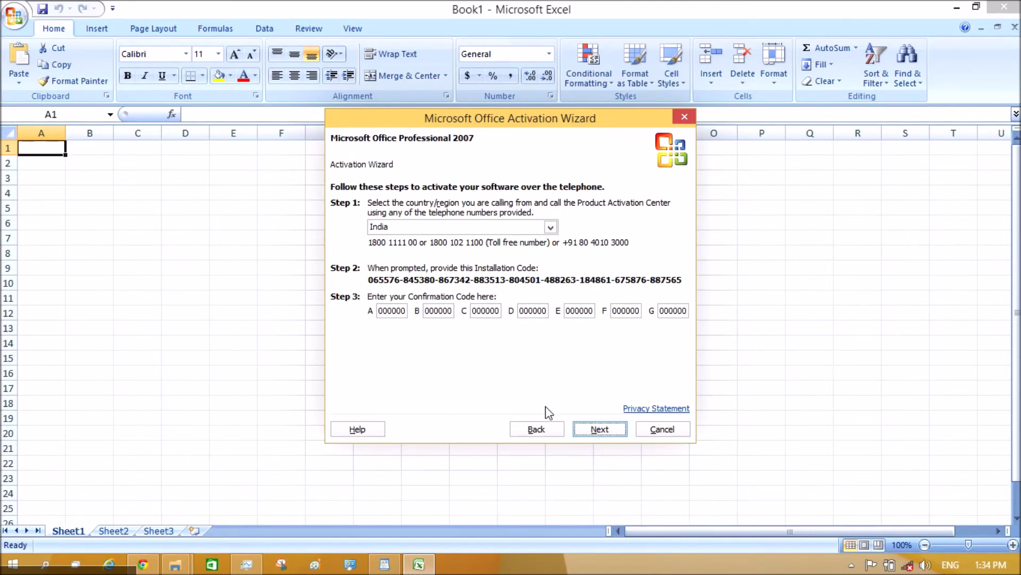
{"action": "left_click", "coordinate": [598, 426]}
{"action": "left_click", "coordinate": [602, 430]}
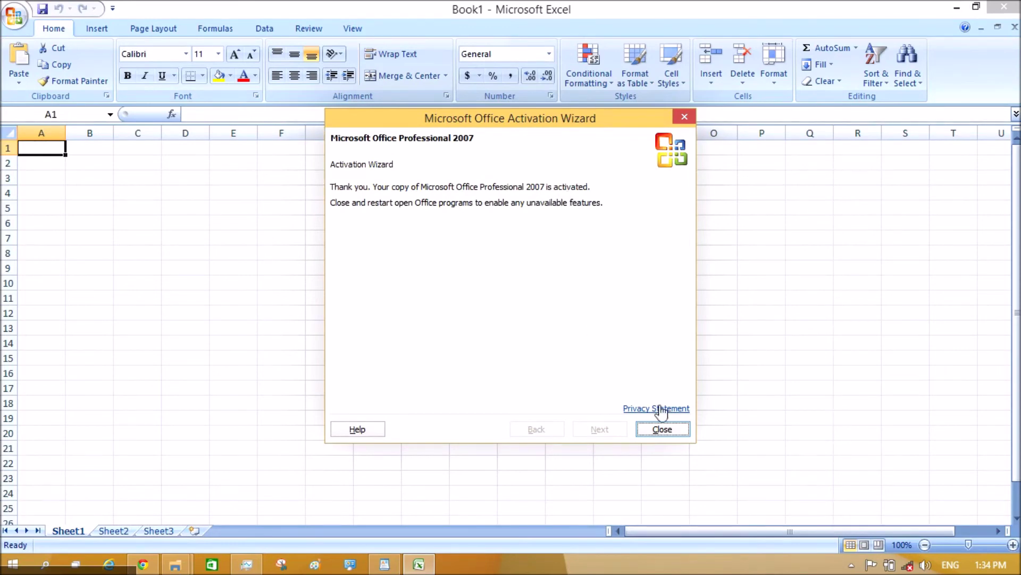
Close the Activation Wizard and Excel, then open the Start menu
{"action": "left_click", "coordinate": [672, 429]}
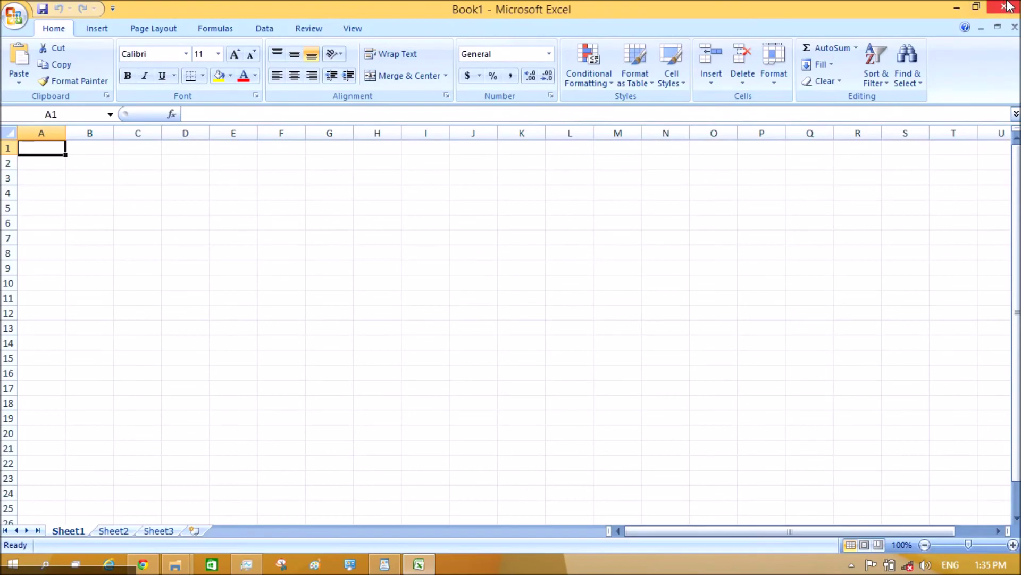
{"action": "left_click", "coordinate": [1004, 7]}
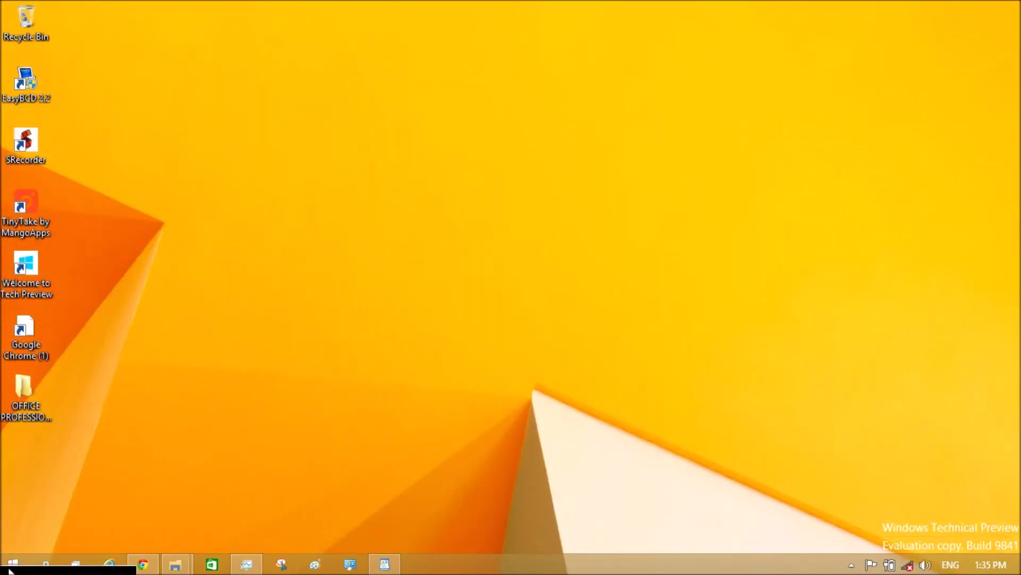
{"action": "left_click", "coordinate": [14, 565]}
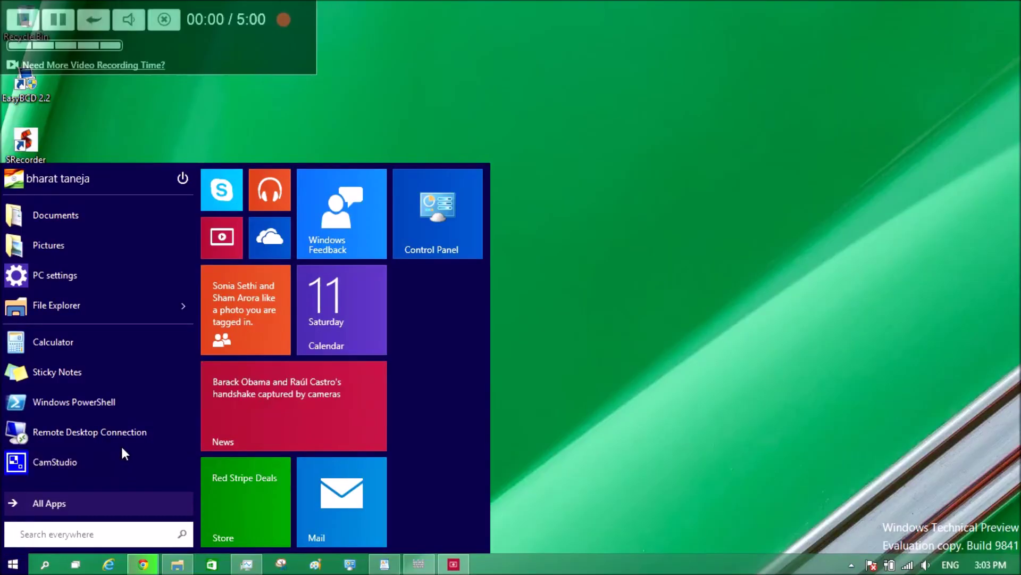